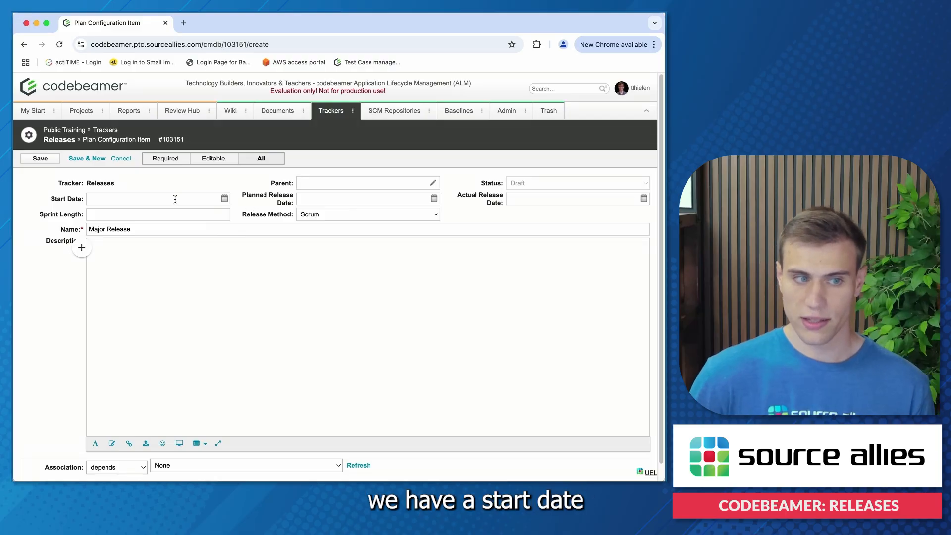
- Set the Major Release start date to Jun 27 2025 and its planned release date to Jul 17 2025
left_click(225, 199)
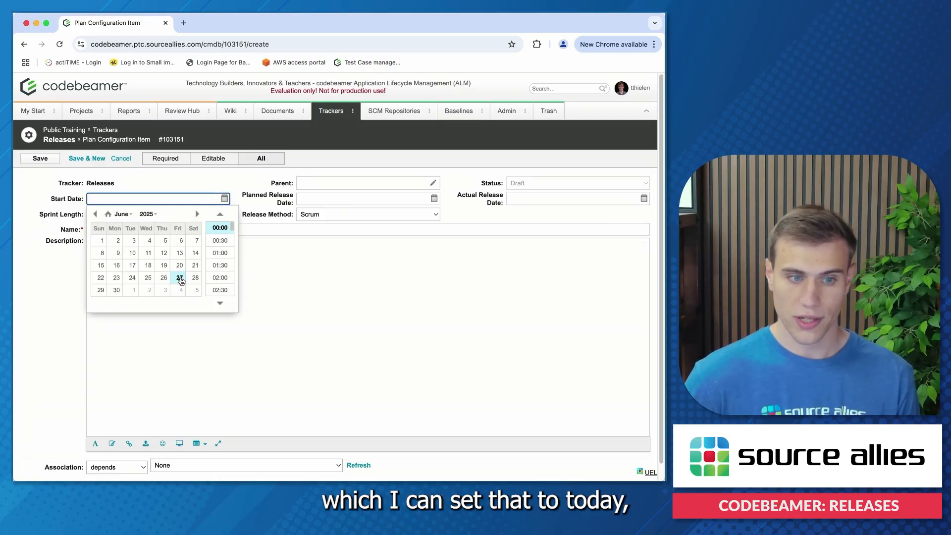
left_click(180, 279)
left_click(383, 201)
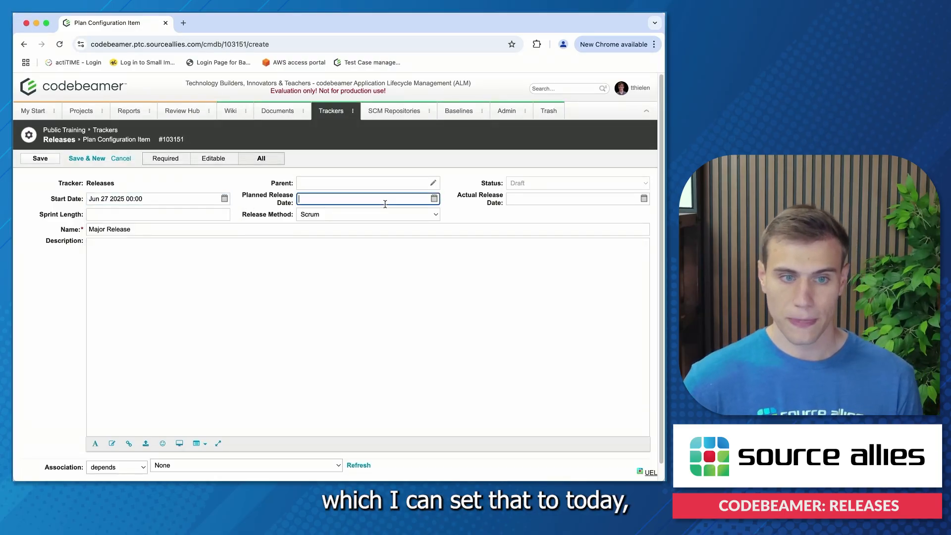
left_click(435, 198)
left_click(407, 214)
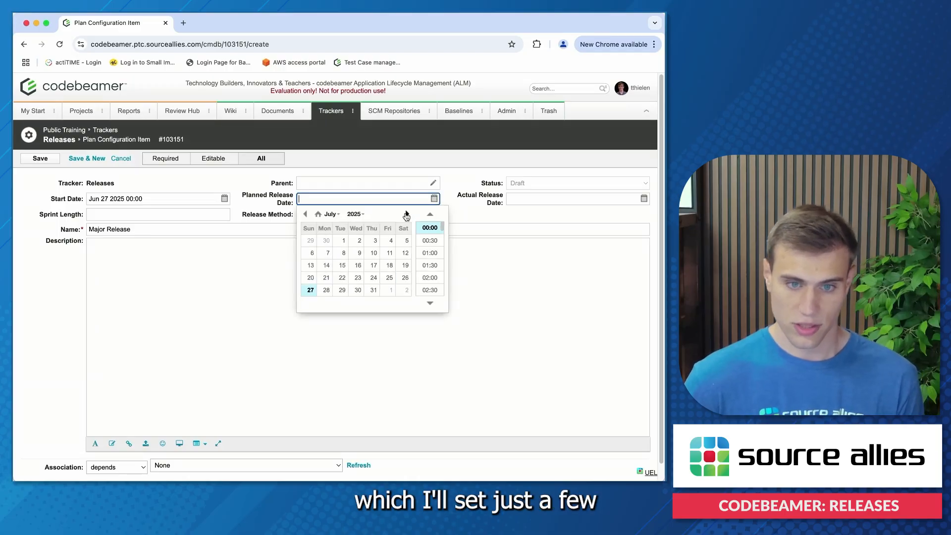
left_click(374, 266)
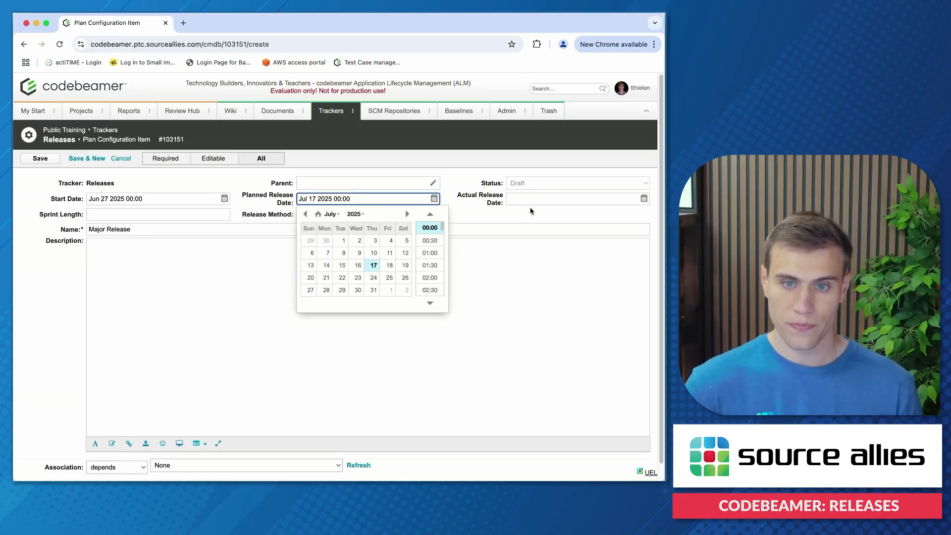
- Review the actual release date, sprint length and release method options, keep Scrum, and save the Major Release item
left_click_drag(465, 191, 501, 197)
left_click(539, 202)
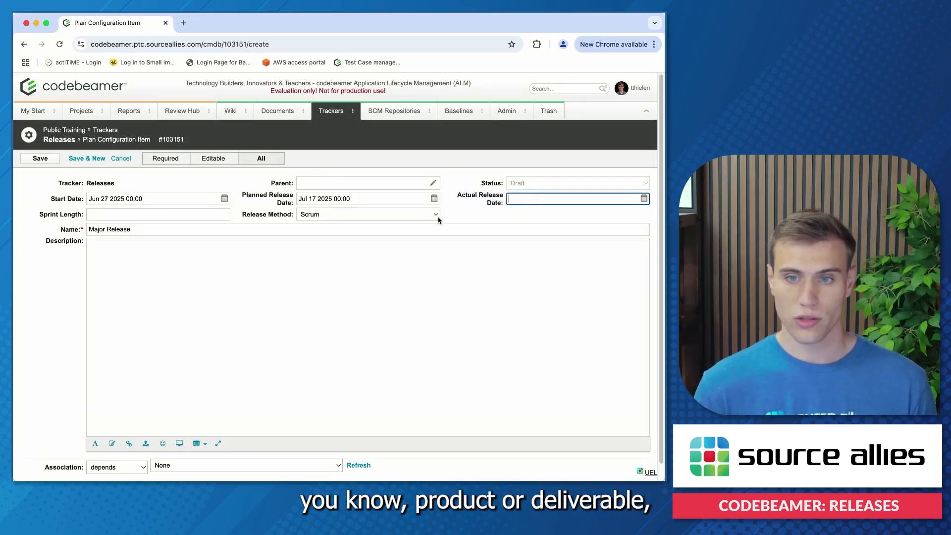
left_click(486, 214)
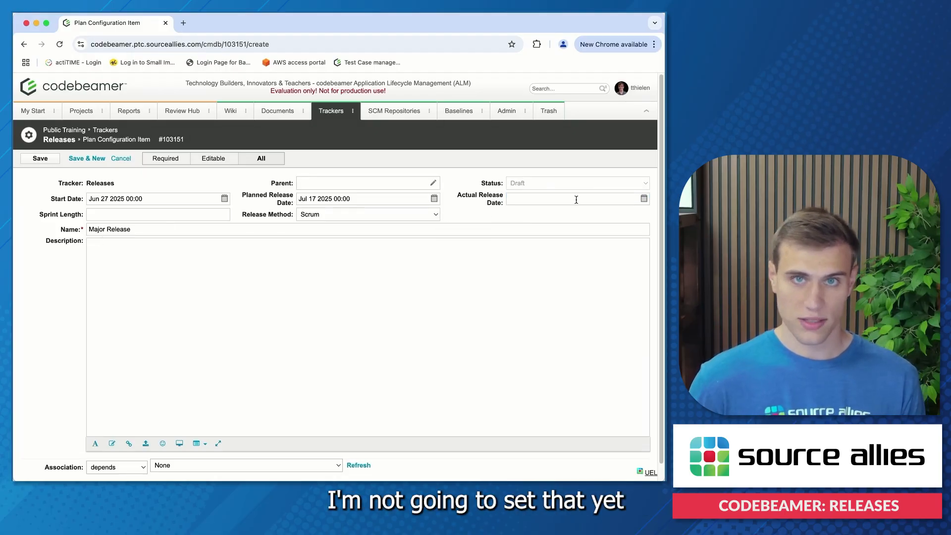
left_click(543, 200)
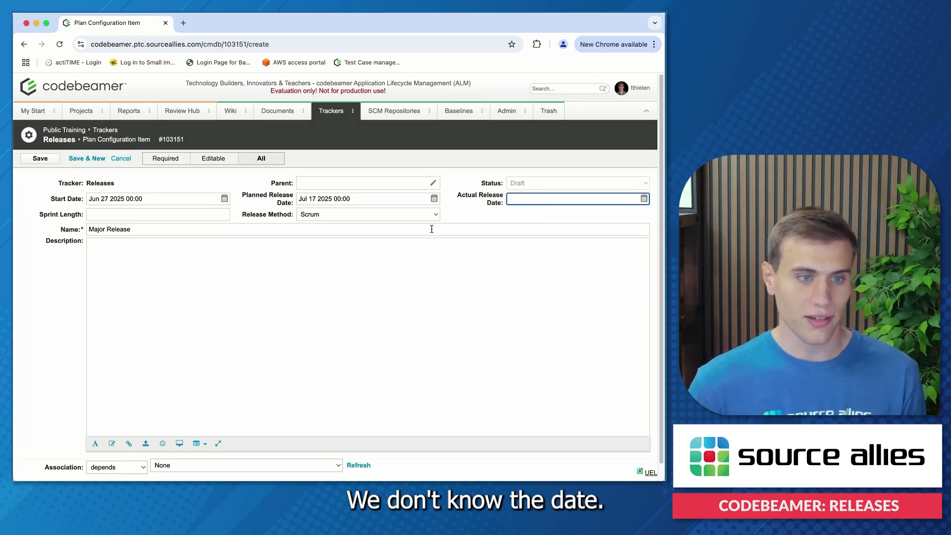
left_click(130, 216)
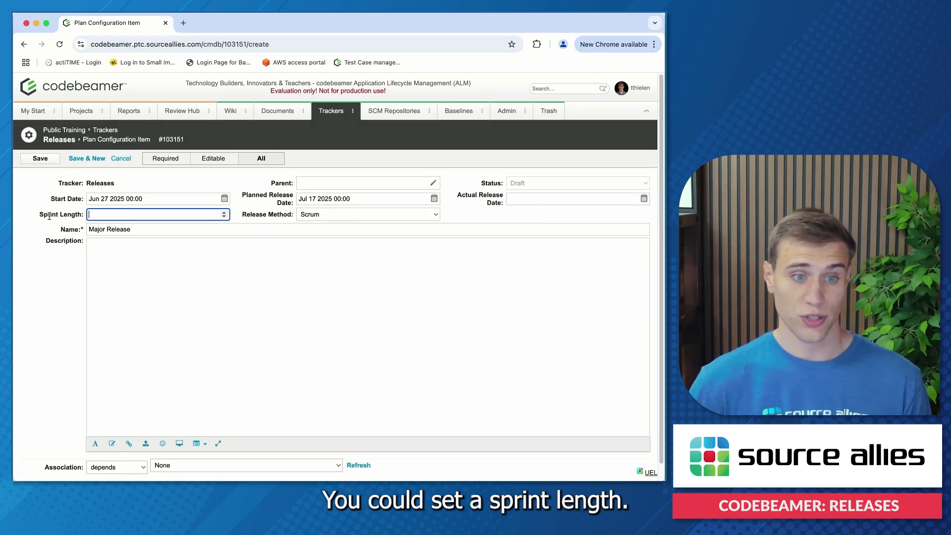
left_click(370, 214)
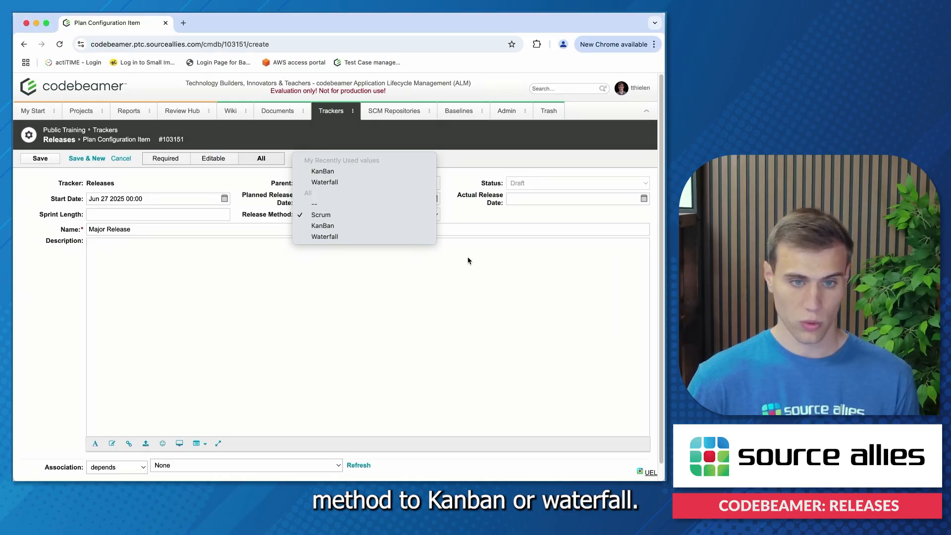
left_click(513, 274)
left_click(226, 285)
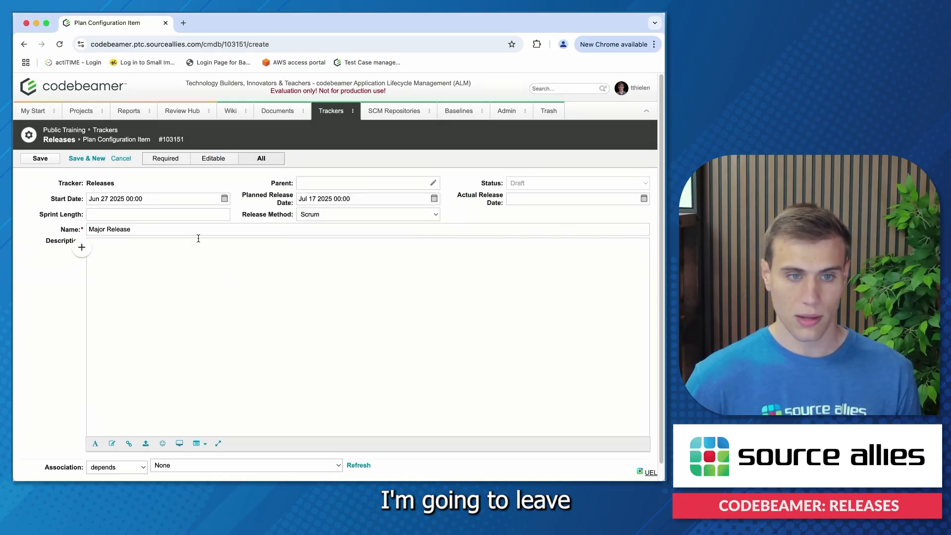
left_click(39, 159)
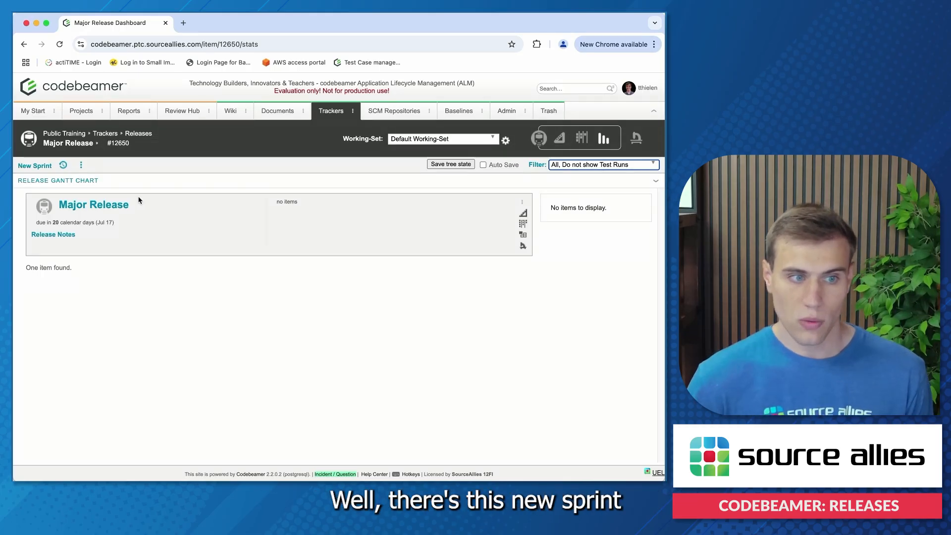
- Start a new sprint under Major Release with start date Jun 27 2025 and planned release date Jul 03 2025
left_click(35, 166)
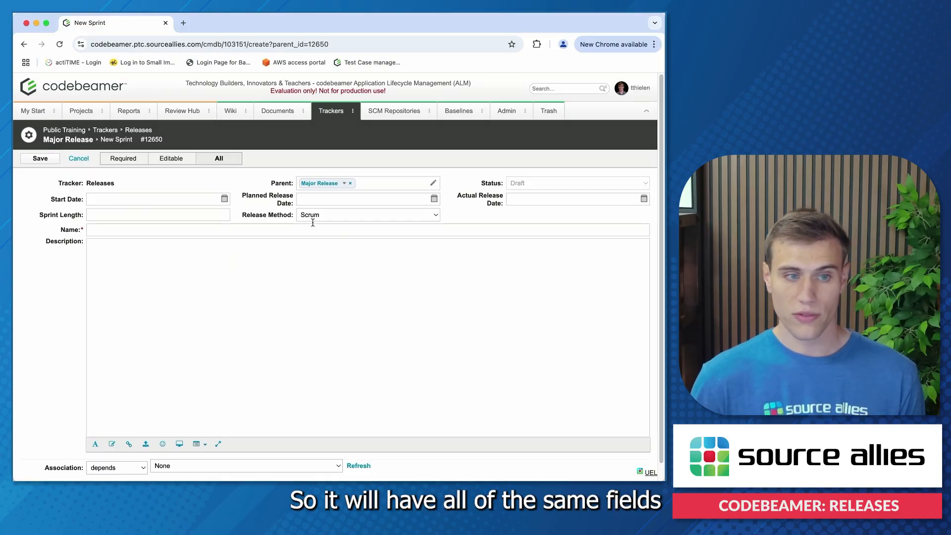
left_click(224, 198)
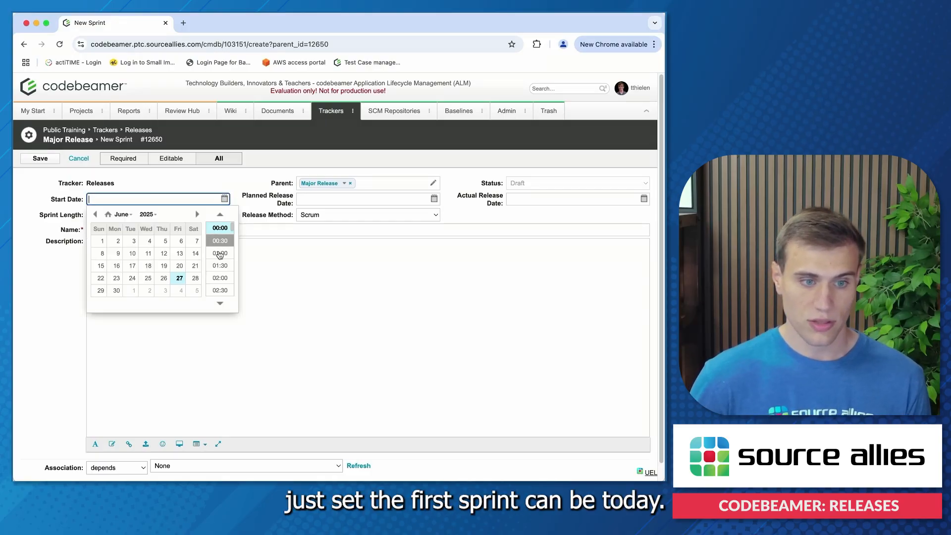
left_click(181, 280)
left_click(361, 202)
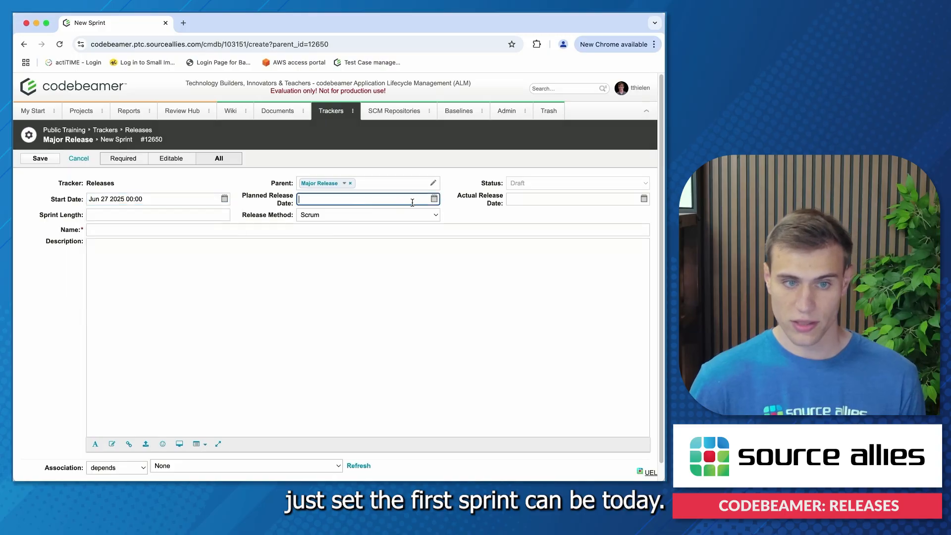
left_click(434, 200)
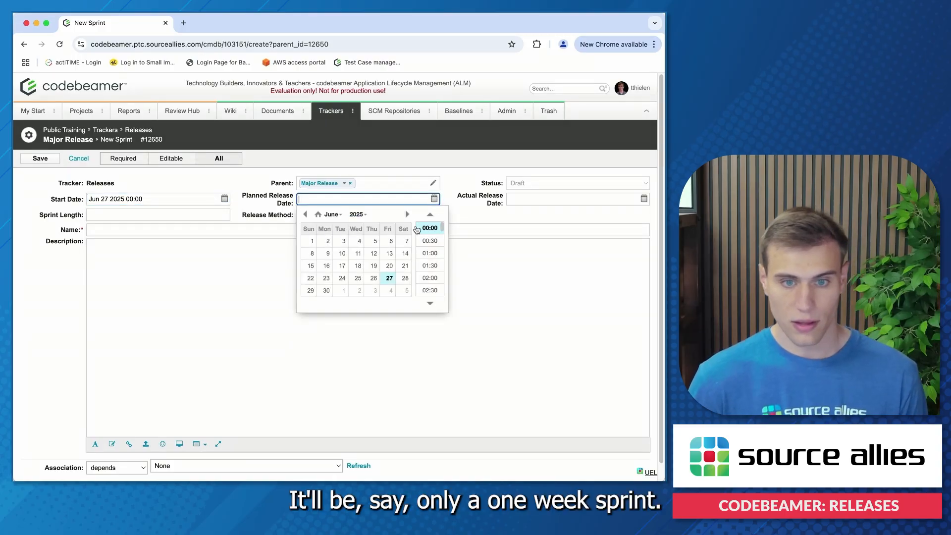
left_click(407, 214)
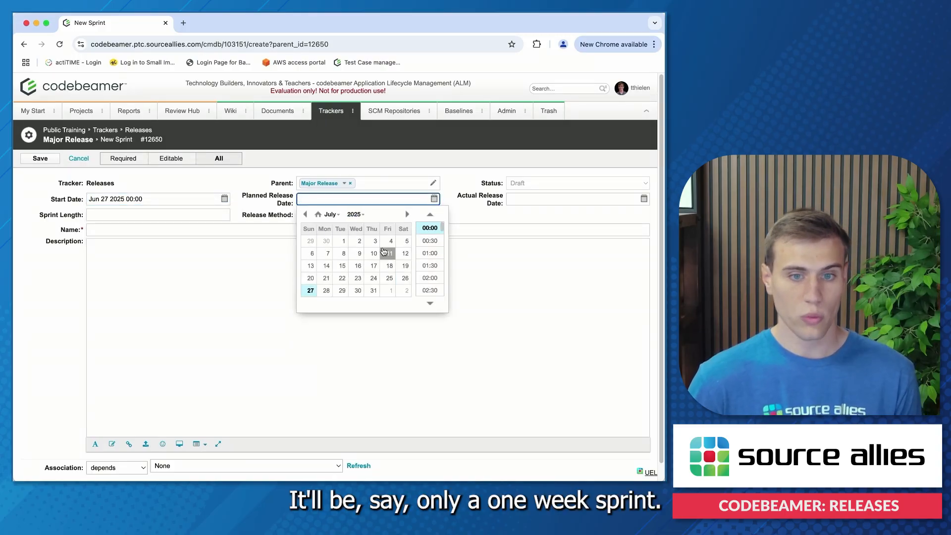
left_click(375, 242)
left_click(515, 197)
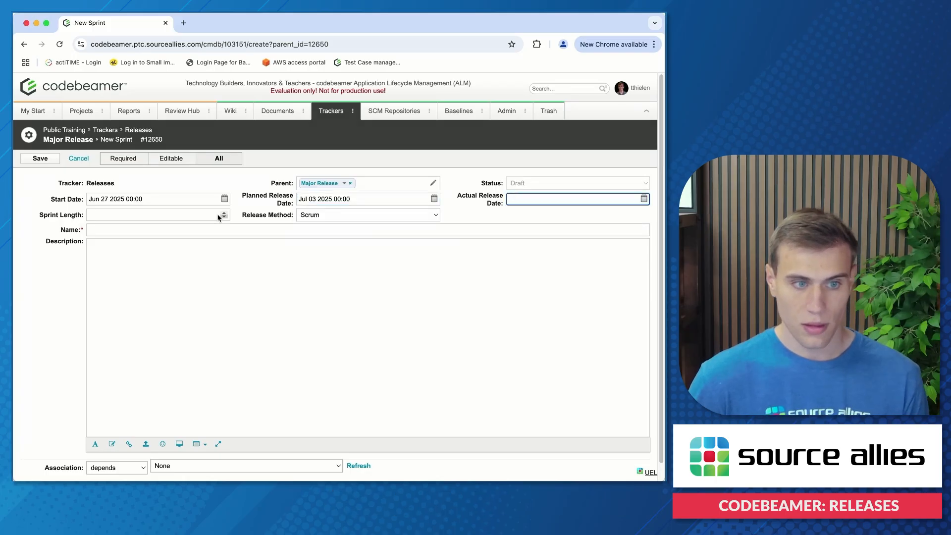
- Save the sprint under the name Sprint 1 and return to the Major Release dashboard
left_click(152, 229)
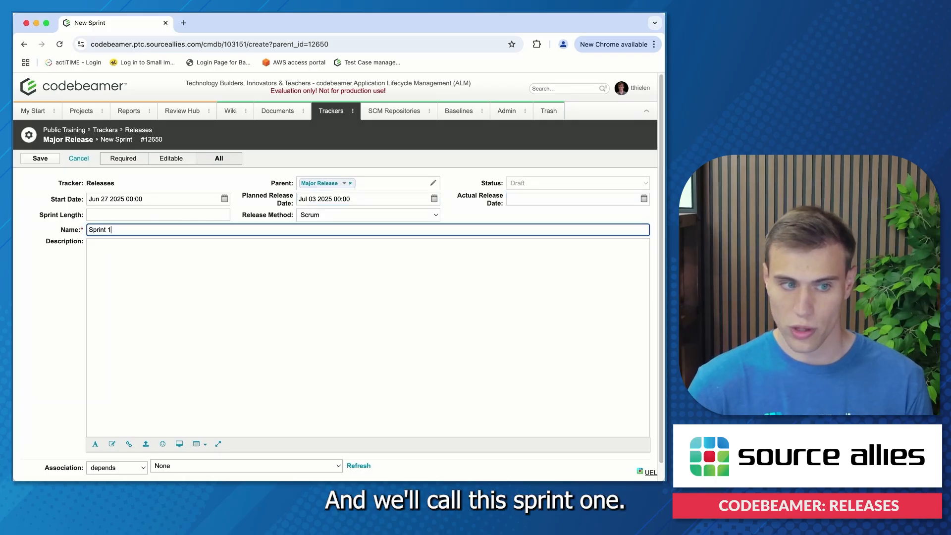
left_click(40, 158)
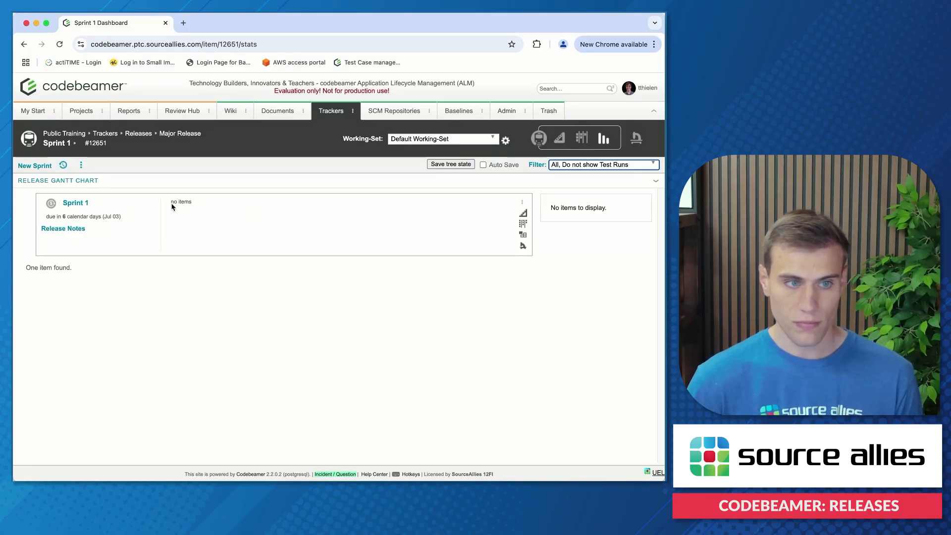
left_click(181, 133)
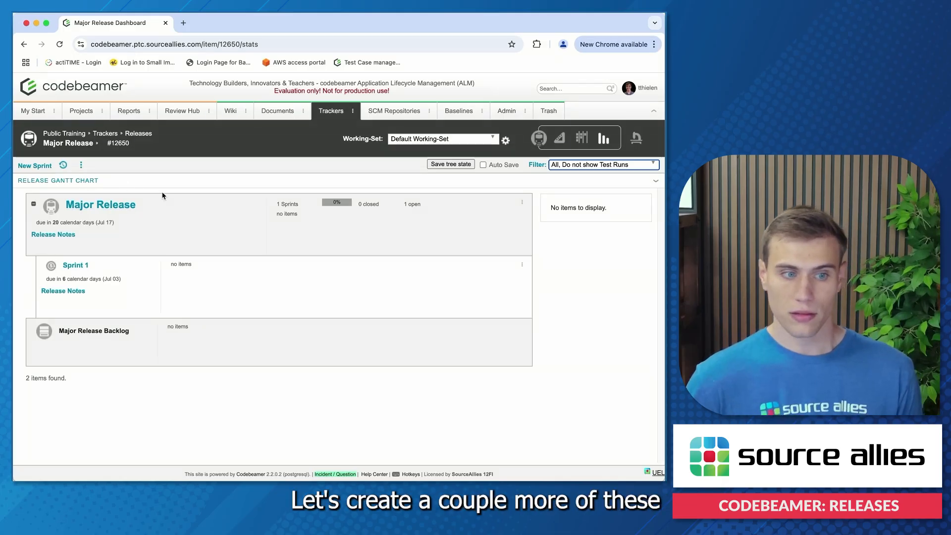
- Start another sprint under Major Release, named Sprint 2, with start date Jul 04 2025
left_click(40, 167)
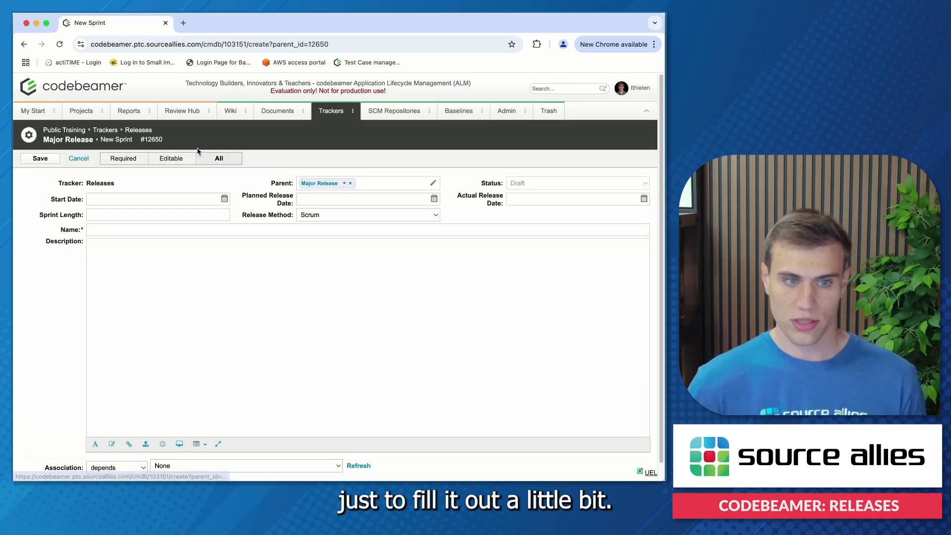
left_click(162, 228)
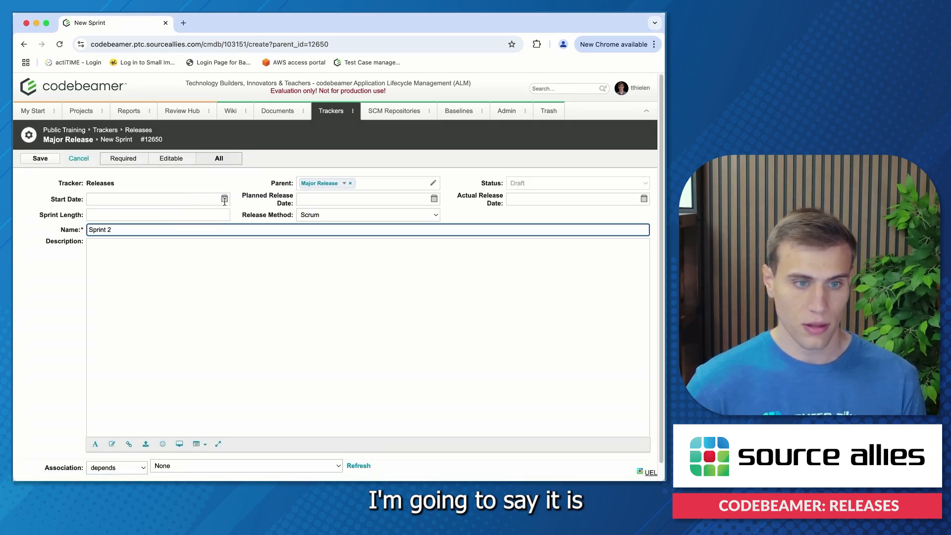
left_click(225, 198)
left_click(198, 214)
left_click(176, 241)
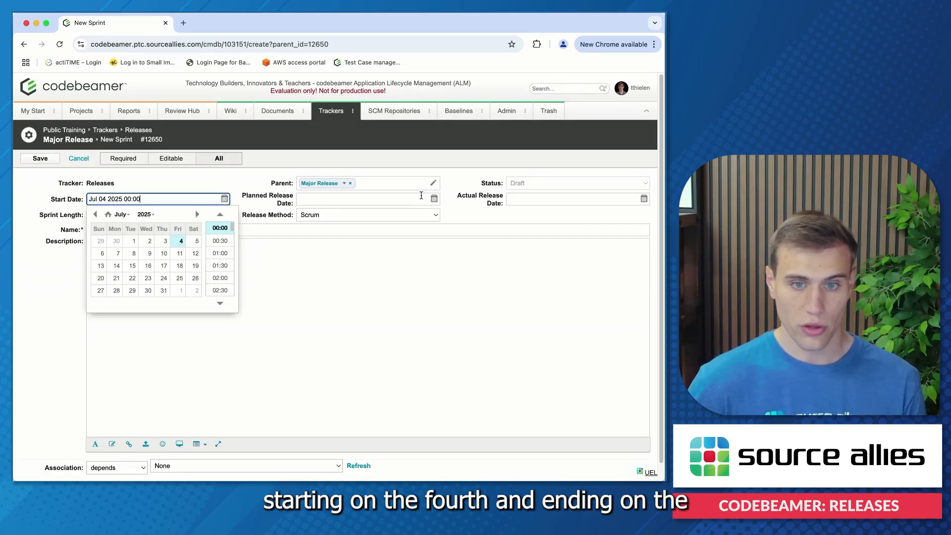
- Set Sprint 2's planned release date to Jul 10 2025 and save the sprint
left_click(434, 199)
left_click(407, 214)
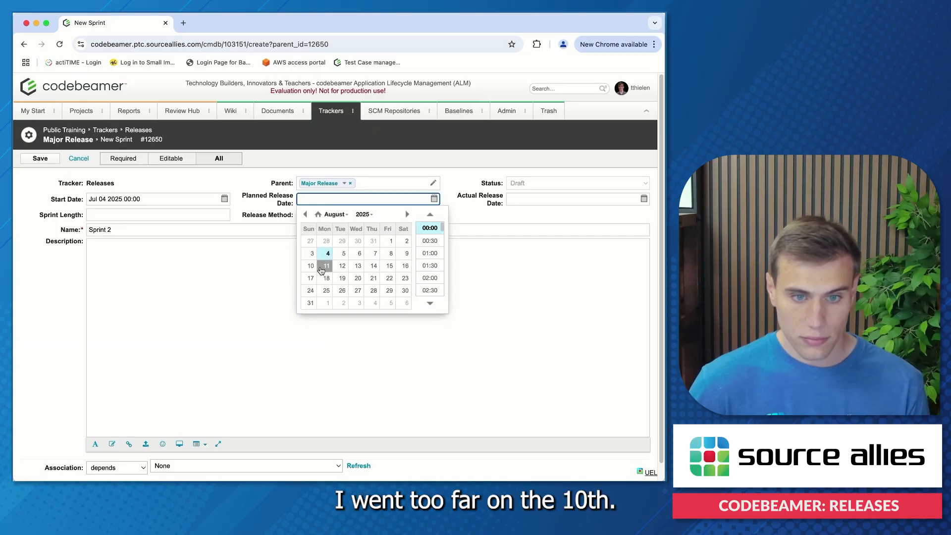
left_click(305, 213)
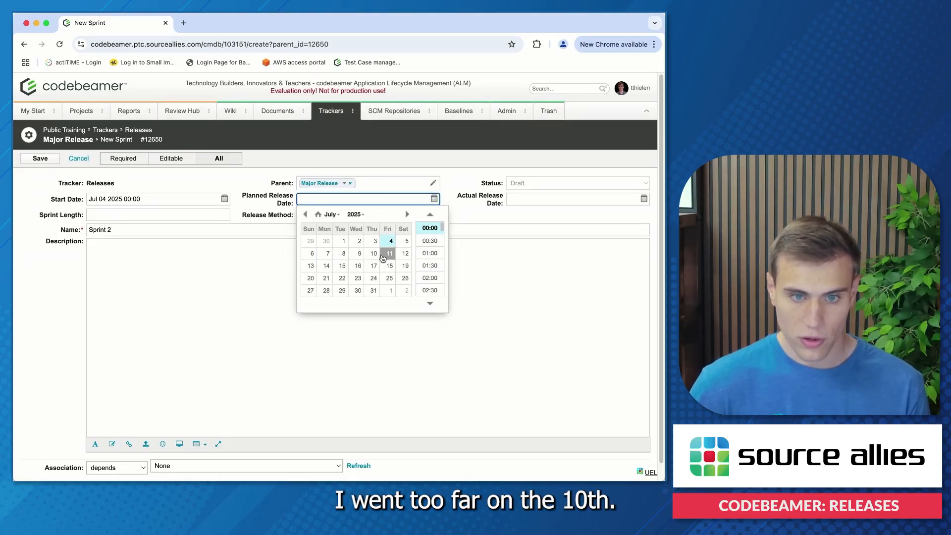
left_click(374, 253)
left_click(511, 228)
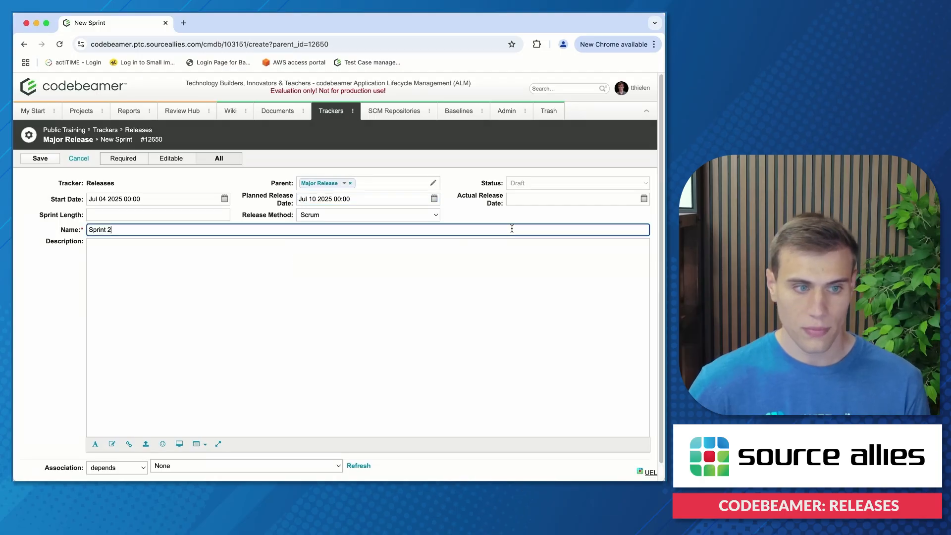
left_click(40, 158)
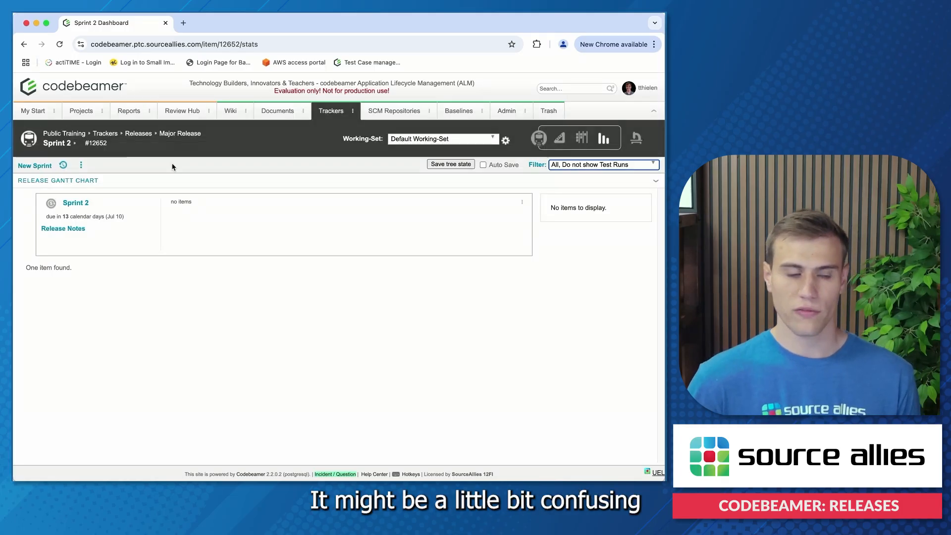
- Start a new sprint from the Sprint 2 dashboard to check its assigned parent, and cancel it
left_click(35, 166)
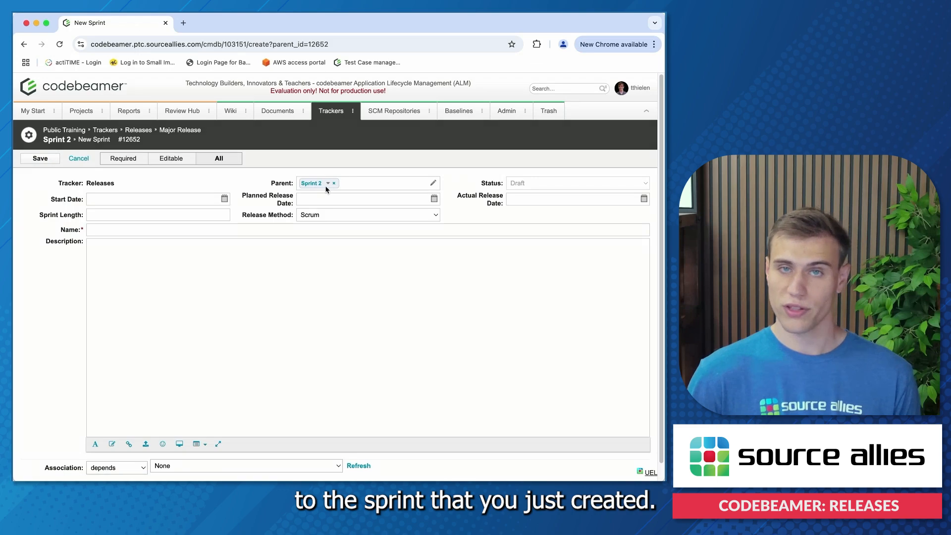
left_click(79, 158)
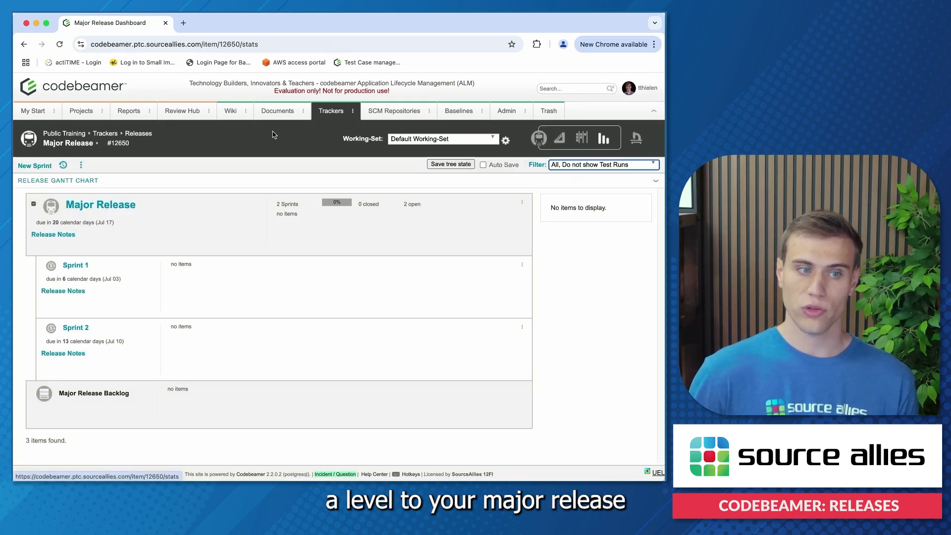
- Start a new sprint from the Major Release dashboard and name it Sprint 3
left_click(34, 165)
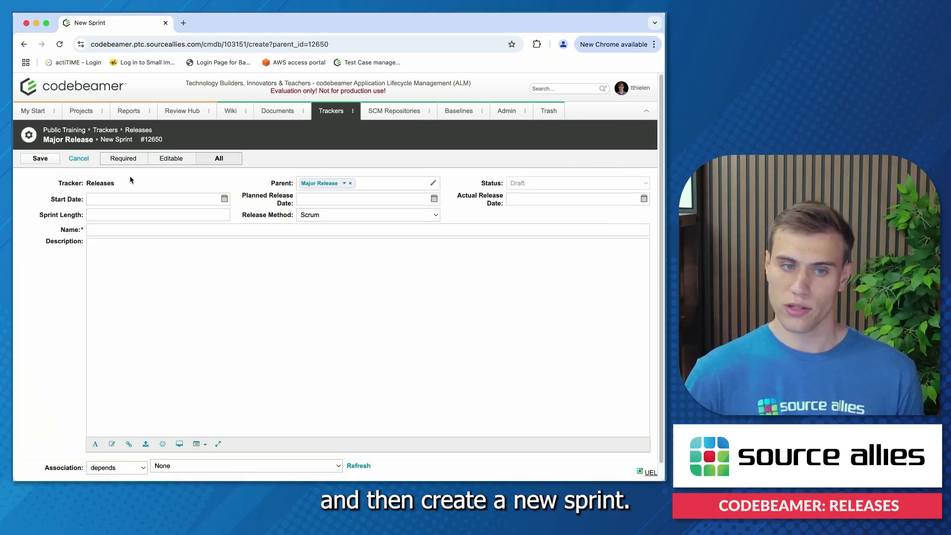
left_click(363, 199)
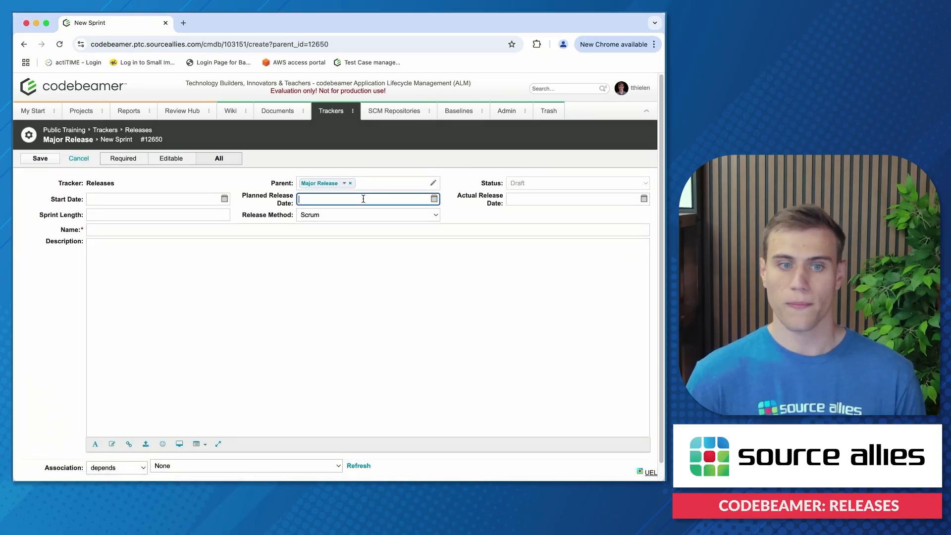
left_click(149, 229)
type("Sprint 3")
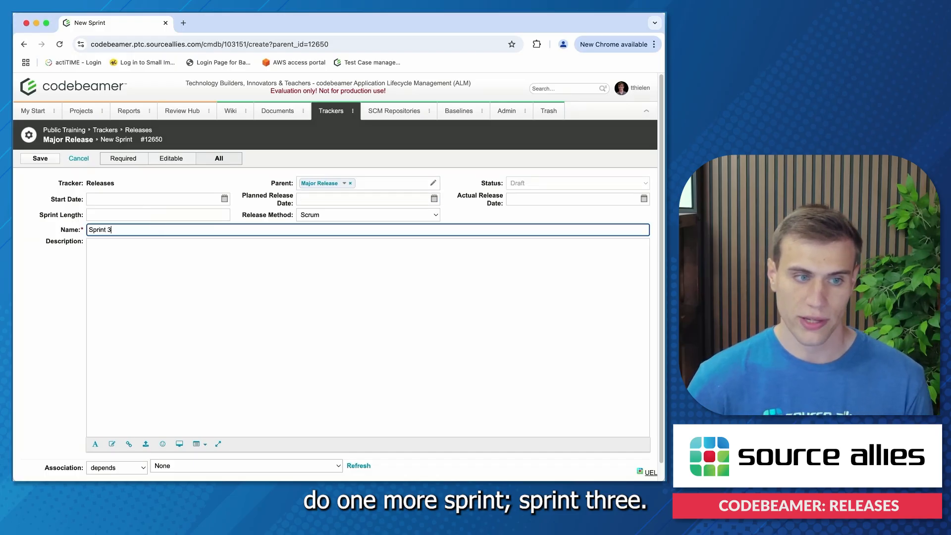
- Set Sprint 3's start date to Jul 11 2025
left_click(224, 199)
left_click(226, 200)
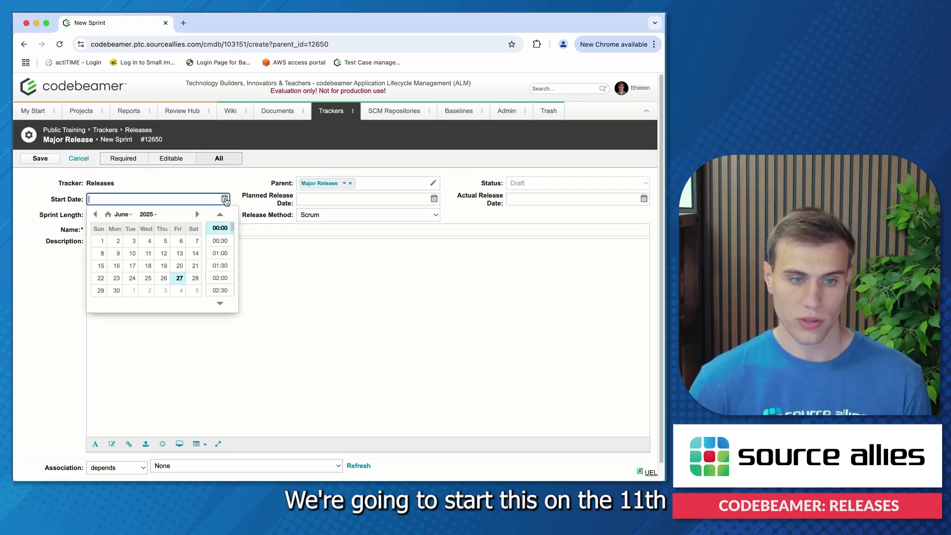
left_click(197, 214)
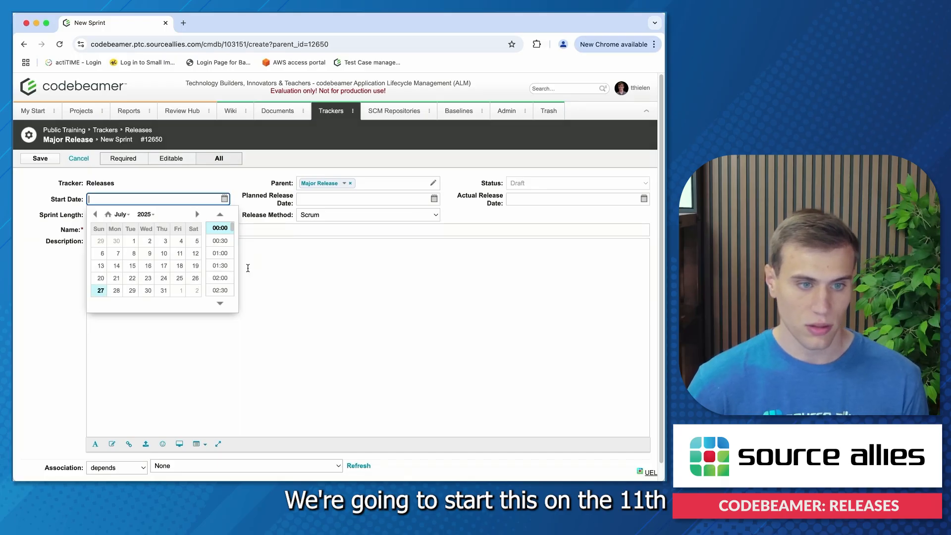
left_click(180, 253)
- Set Sprint 3's planned release date to Jul 17 2025 and save the sprint
left_click(411, 198)
left_click(435, 199)
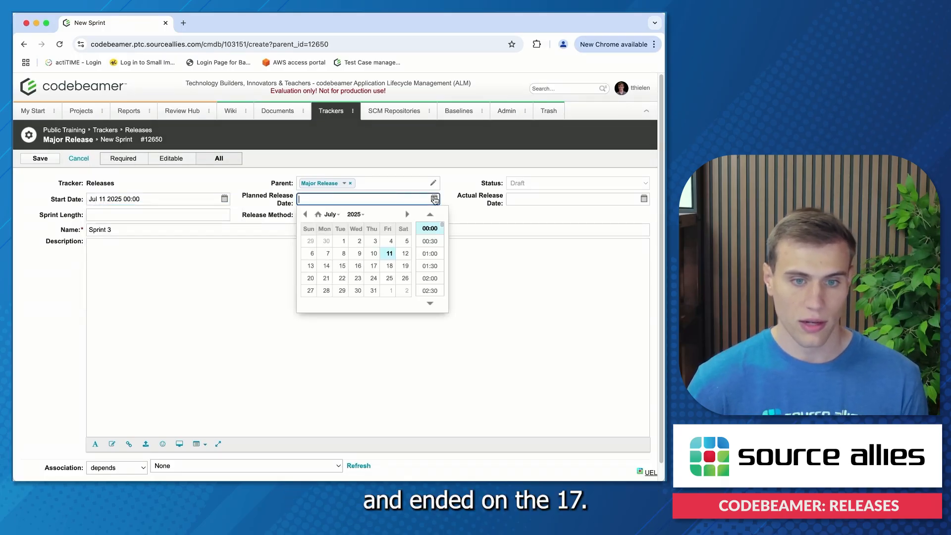
left_click(374, 266)
left_click(510, 222)
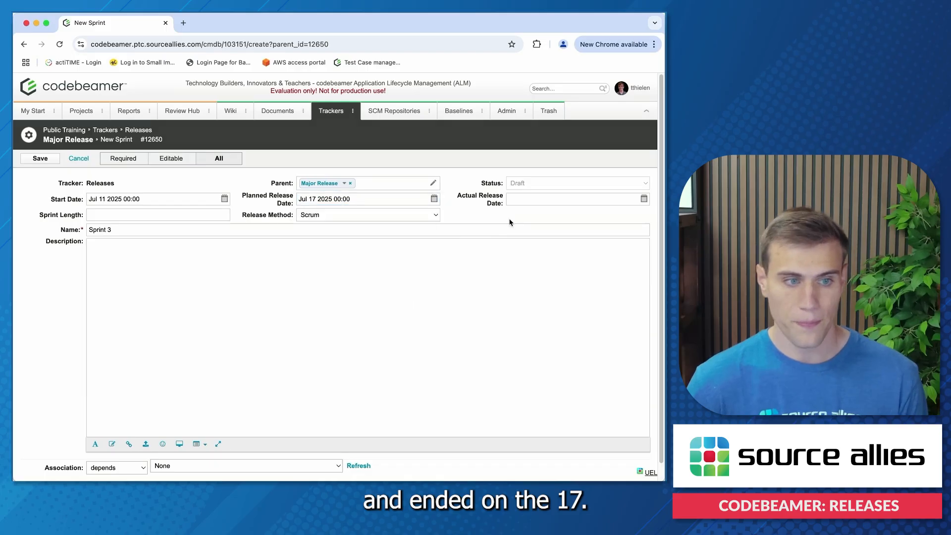
left_click(40, 158)
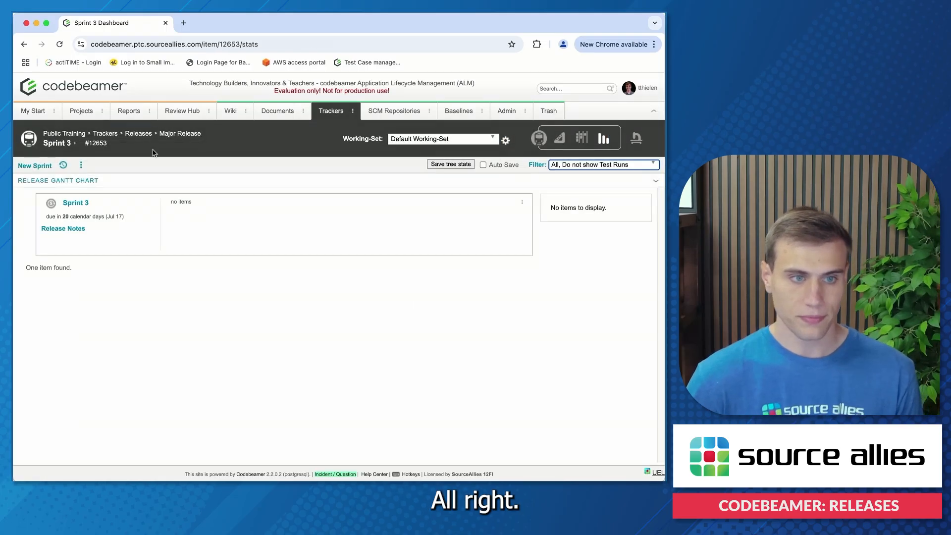
- Return to the Major Release dashboard, look over its sprints and expand the release Gantt chart
left_click(178, 136)
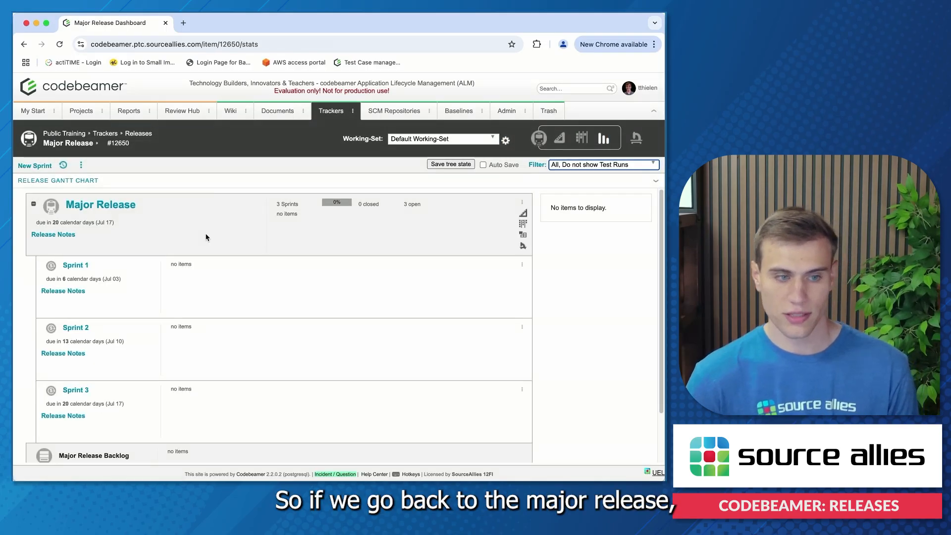
scroll(206, 237, "down", 2)
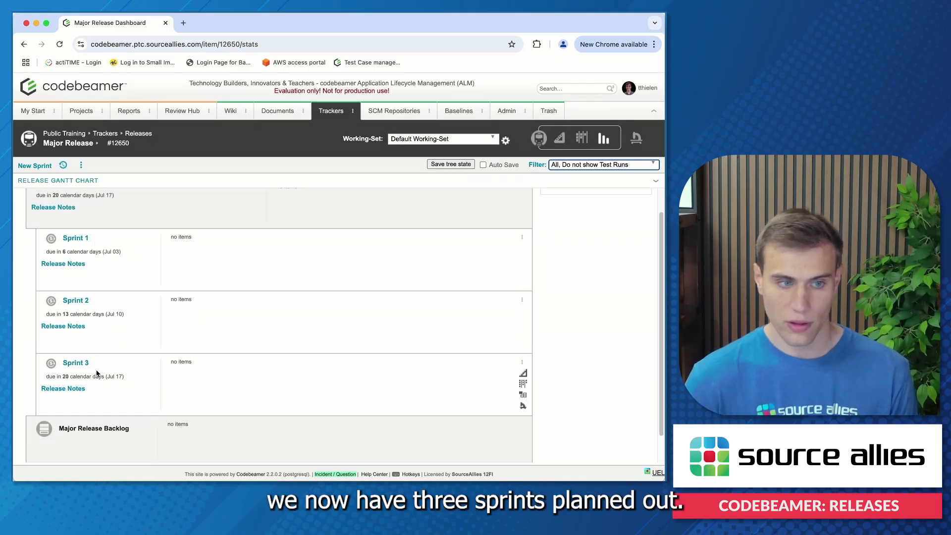
scroll(107, 257, "up", 2)
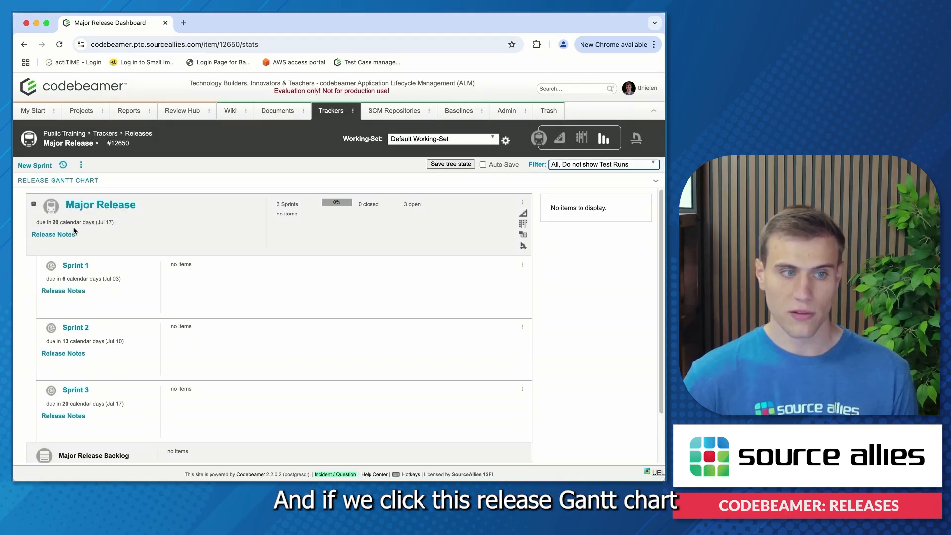
left_click(65, 182)
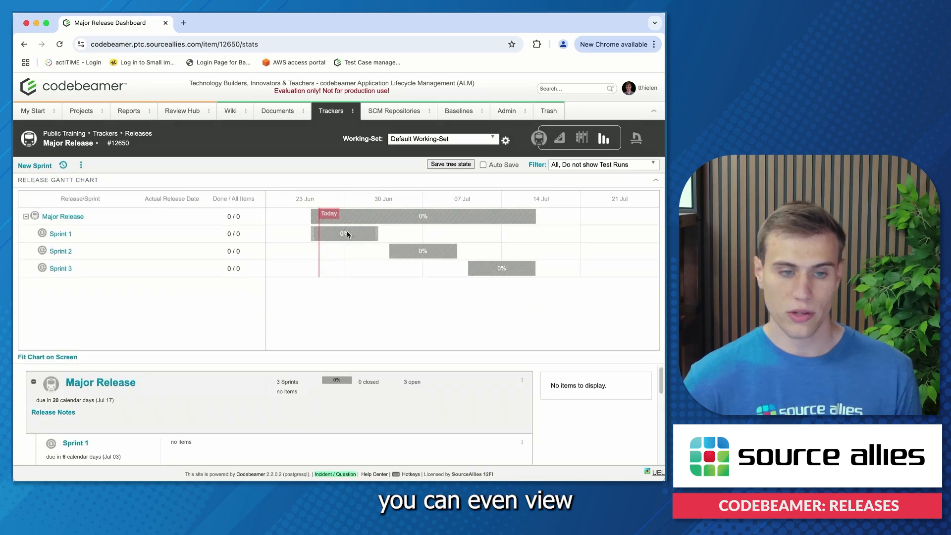
- Check the sprint bars in the release Gantt chart and slightly adjust the end of Sprint 3's bar
mouse_move(366, 233)
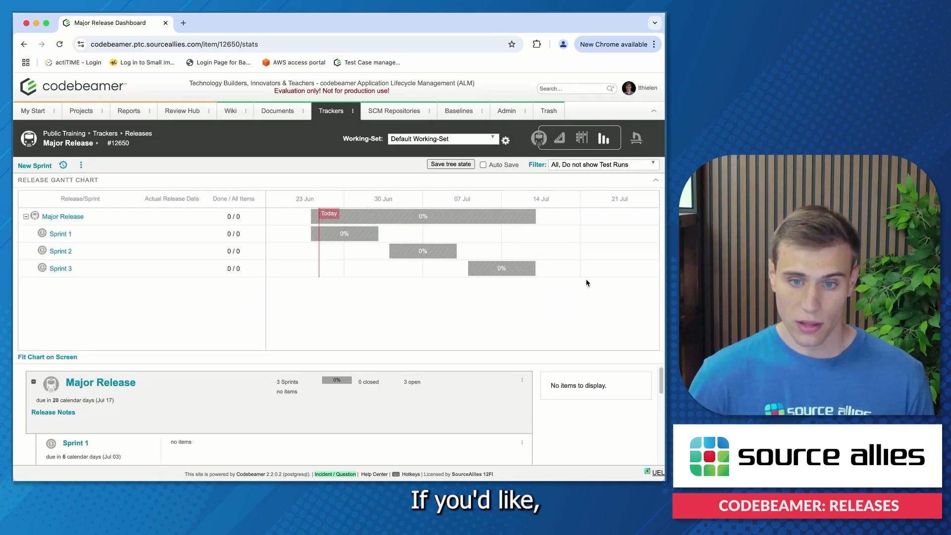
mouse_move(534, 267)
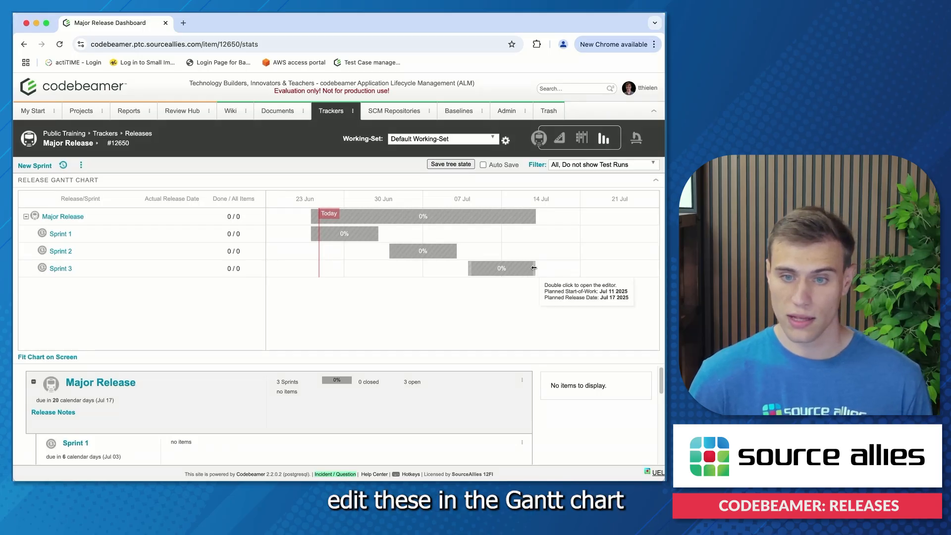
mouse_move(534, 270)
left_mouse_down()
mouse_move(488, 268)
mouse_move(536, 268)
left_mouse_up()
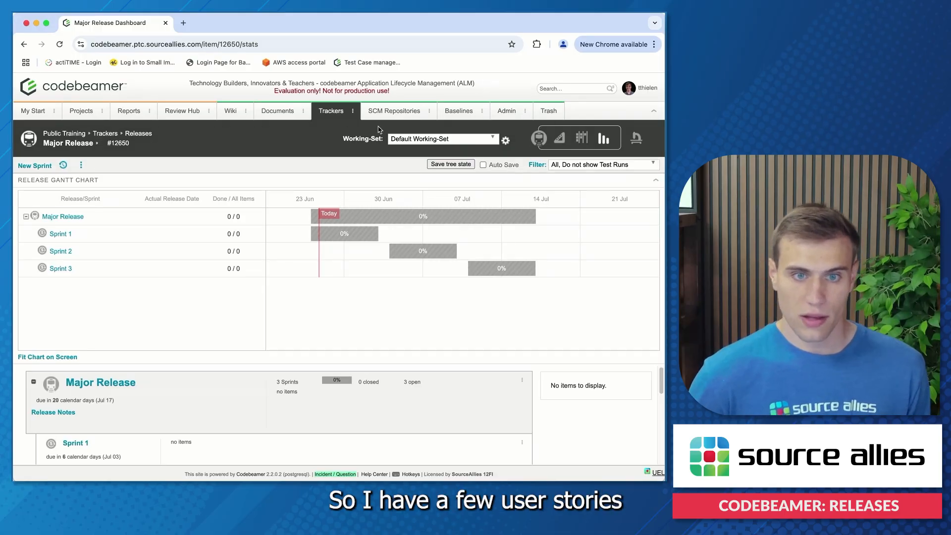
- Open the User Stories tracker, select all stories from sprint 1 item through sprint 5 item, and start a mass edit
left_click(353, 114)
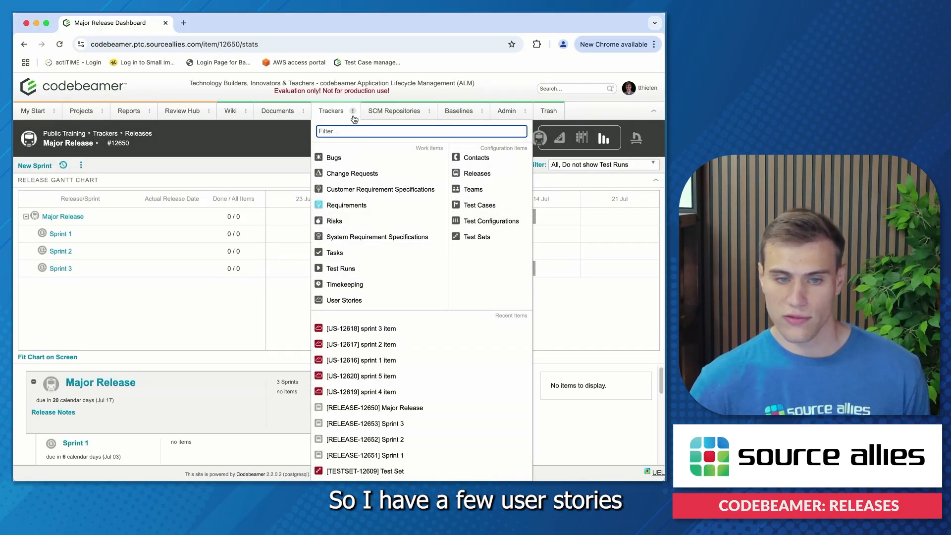
left_click(344, 300)
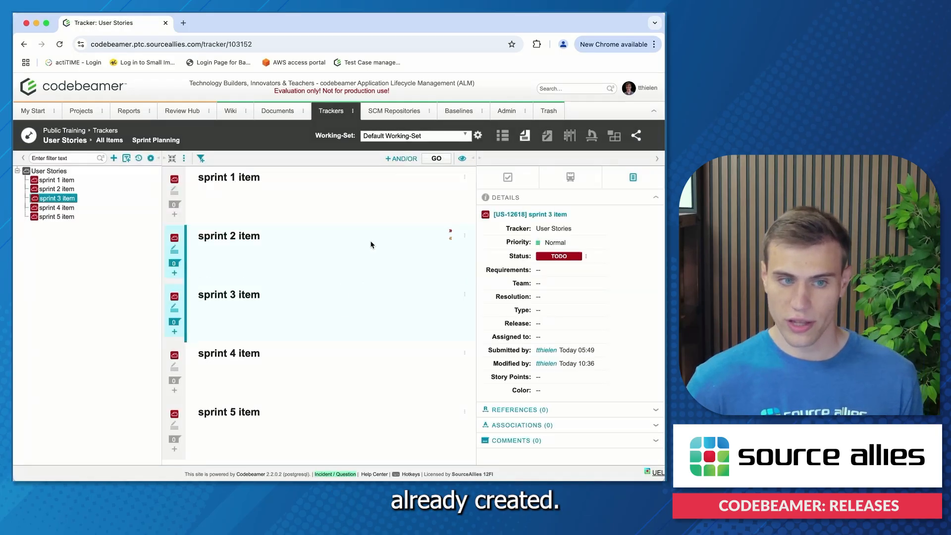
left_click(360, 188)
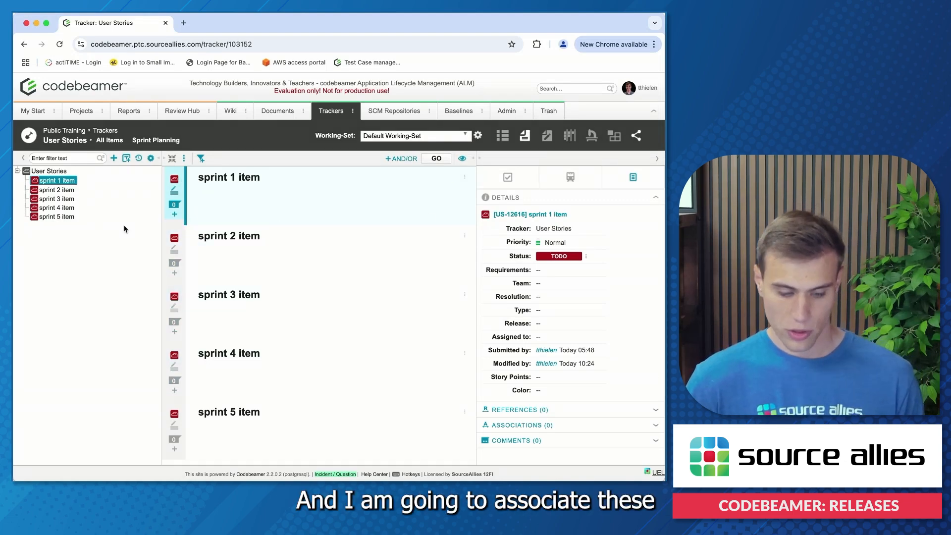
left_click(49, 220, "shift")
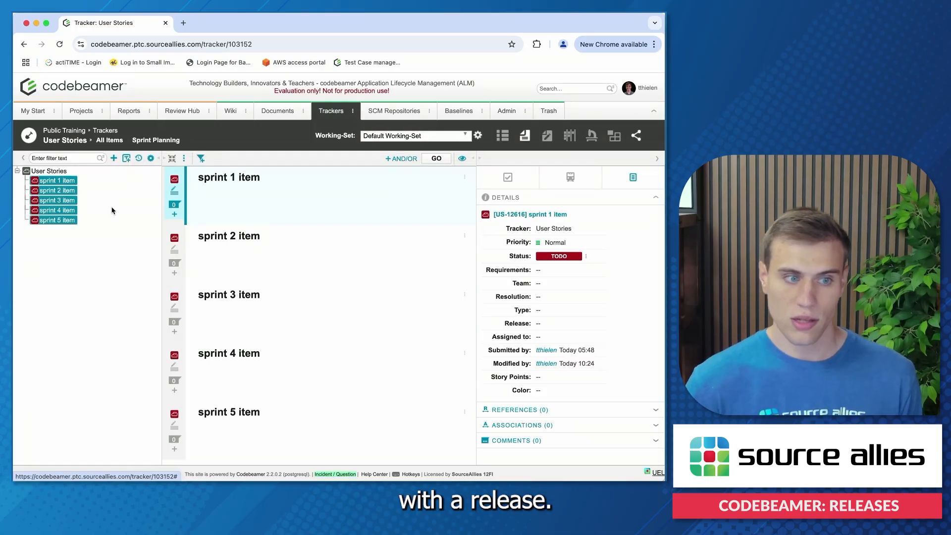
right_click(69, 220)
left_click(72, 339)
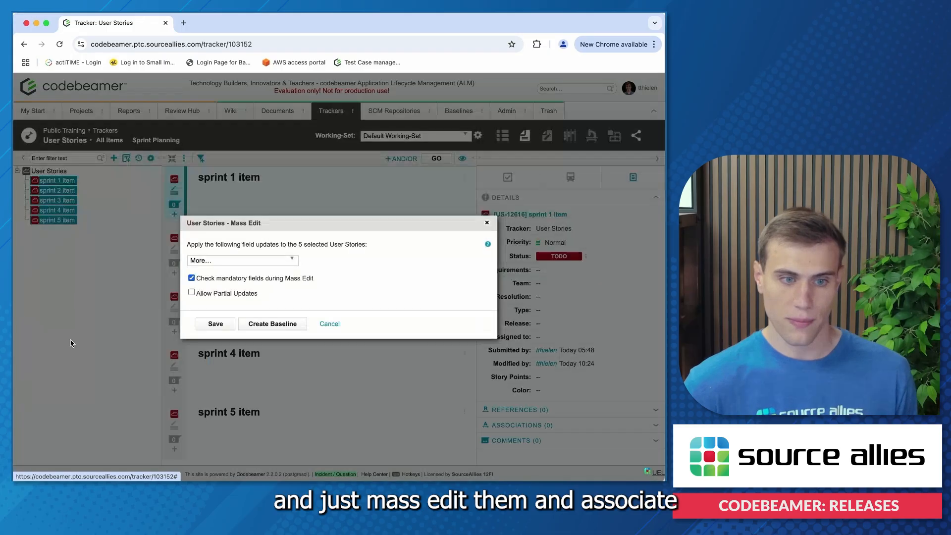
- Set the Release field of the selected user stories to Major Release, save the mass edit and check it on sprint 2 item
left_click(241, 263)
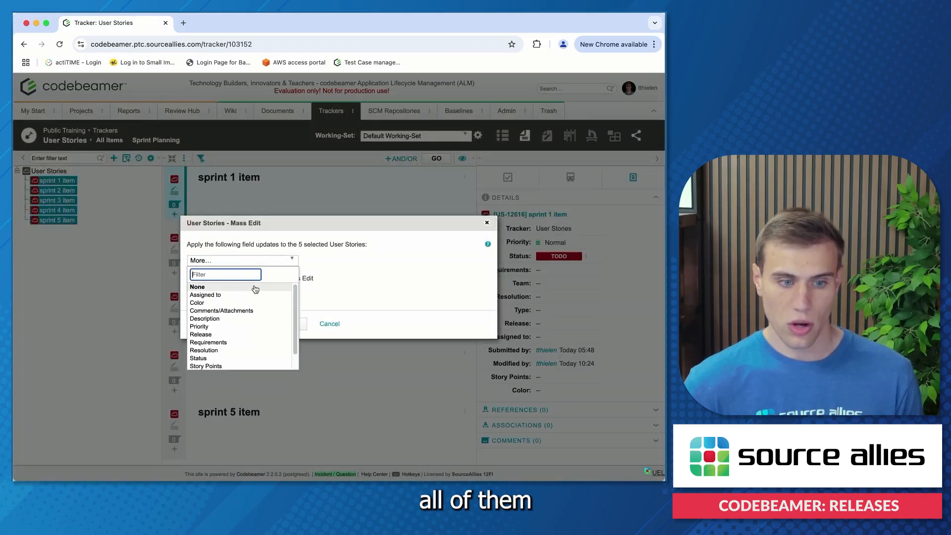
left_click(202, 334)
left_click(262, 269)
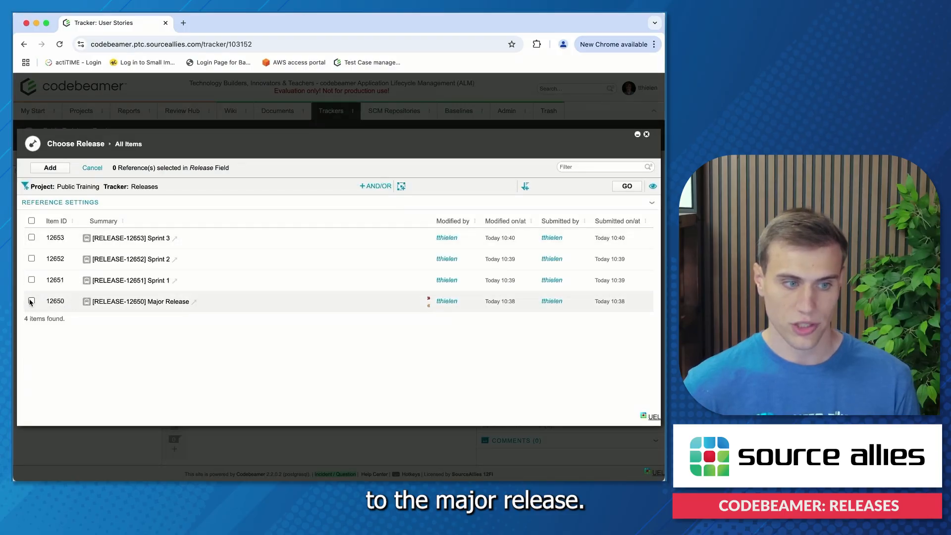
left_click(50, 167)
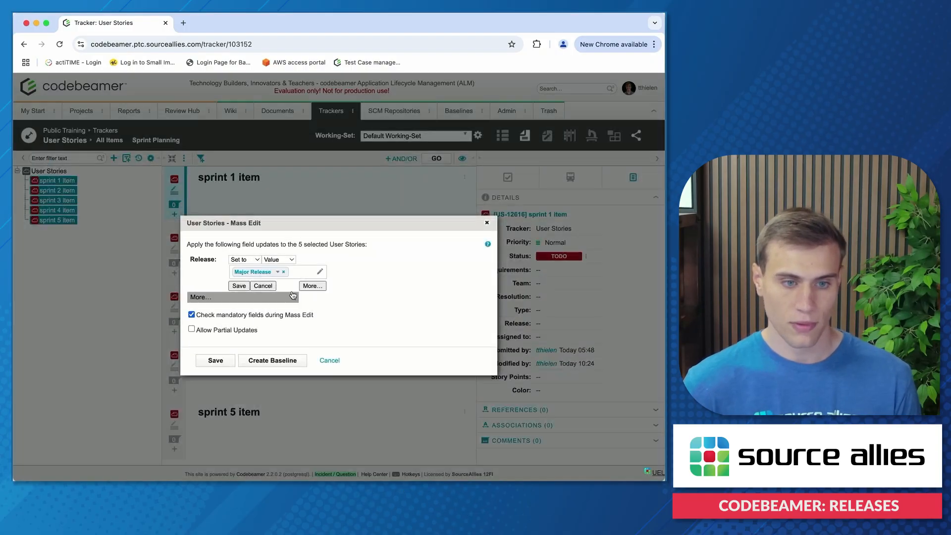
left_click(239, 286)
left_click(214, 333)
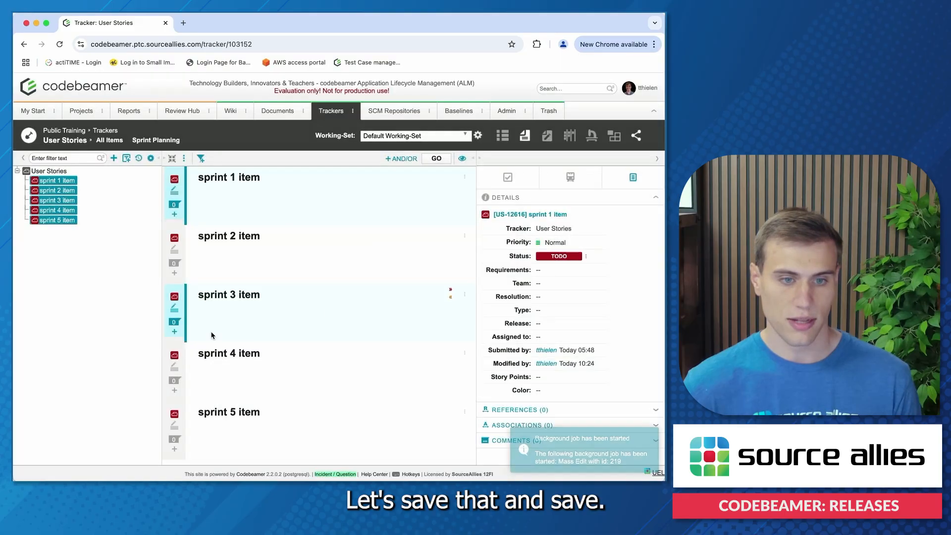
left_click(207, 227)
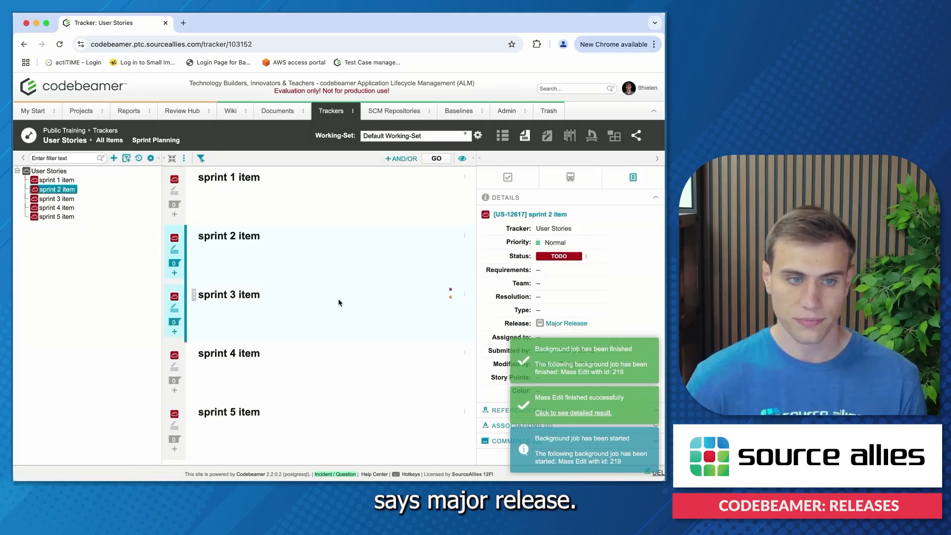
- Open the release planner from the Releases tracker, look at the product backlog and return to the Major Release items
left_click(353, 112)
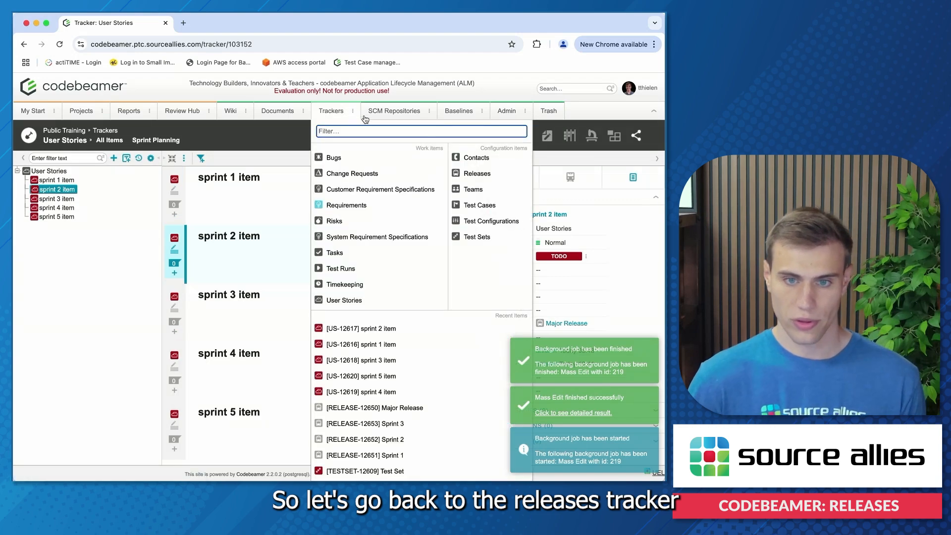
left_click(475, 173)
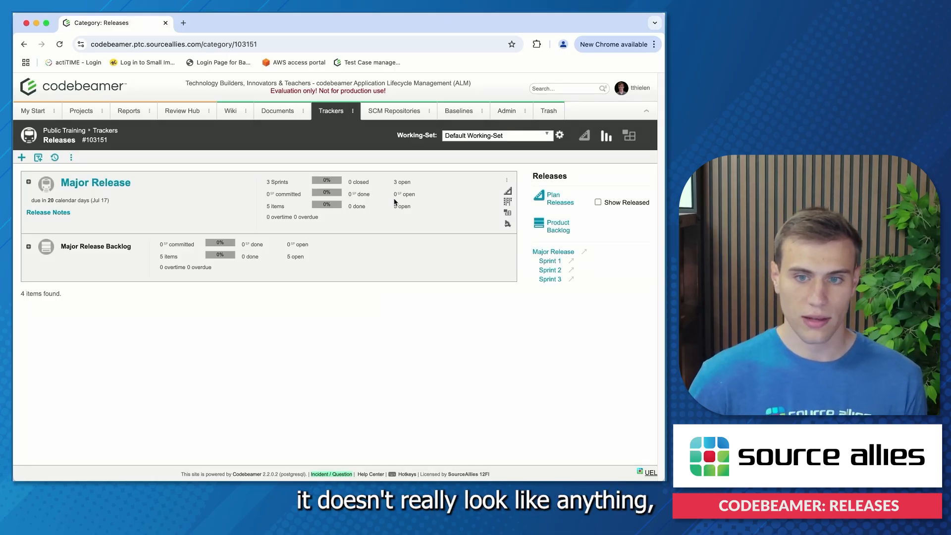
left_click(551, 201)
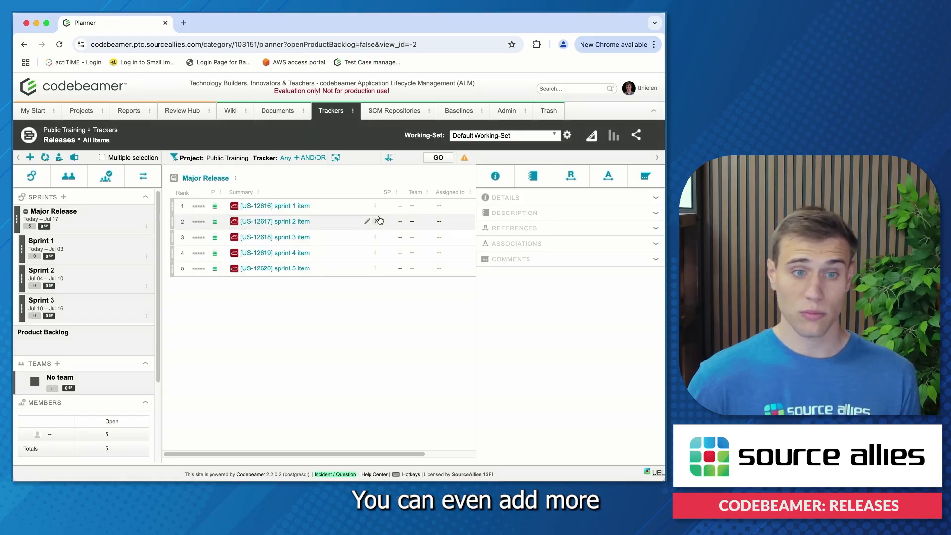
left_click(46, 343)
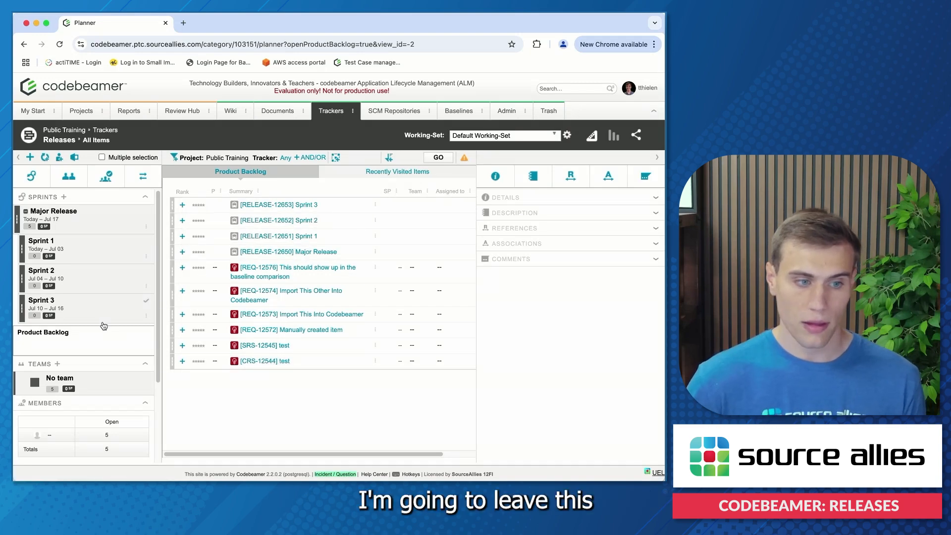
left_click(145, 328)
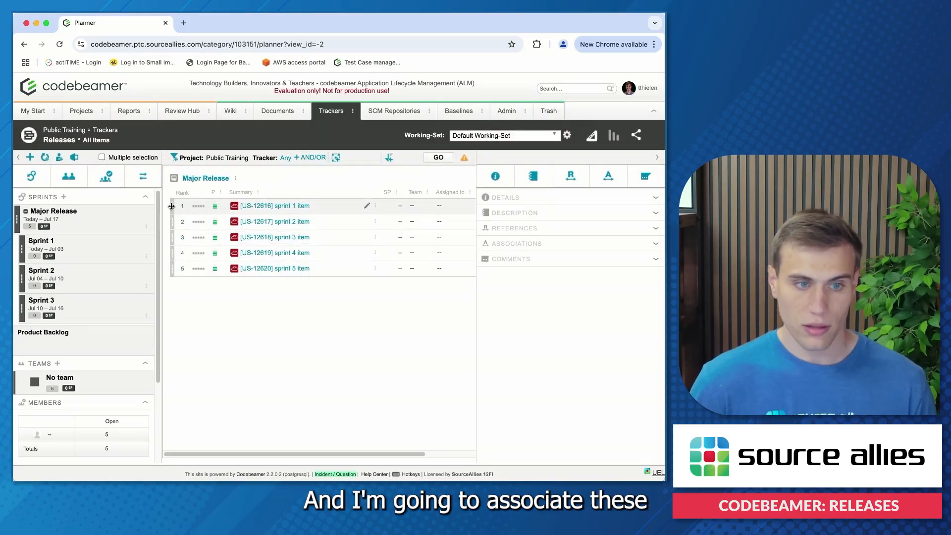
- Assign sprint 1 item to Sprint 1, sprint 2 item to Sprint 2 and sprint 3 item to Sprint 3 in the planner
left_click_drag(171, 206, 74, 258)
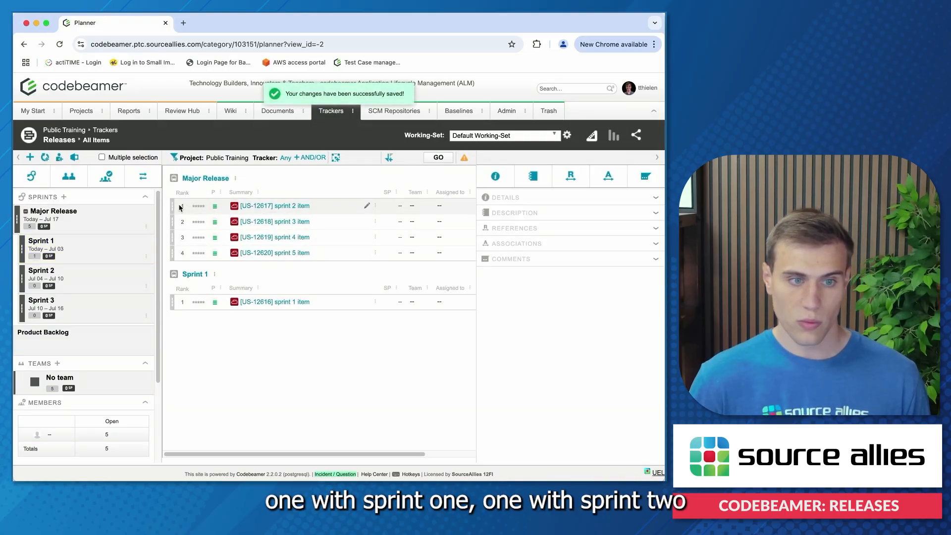
left_click_drag(174, 205, 85, 280)
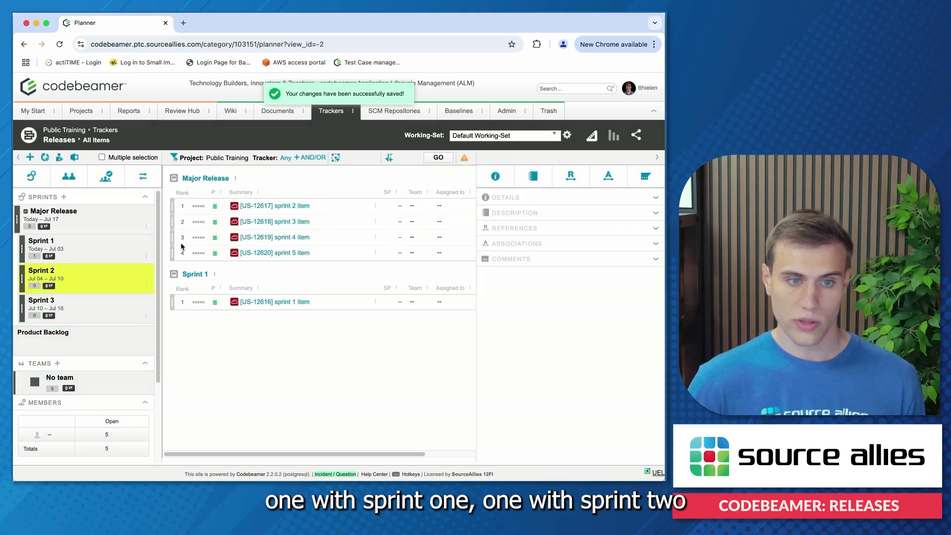
left_click_drag(172, 206, 66, 314)
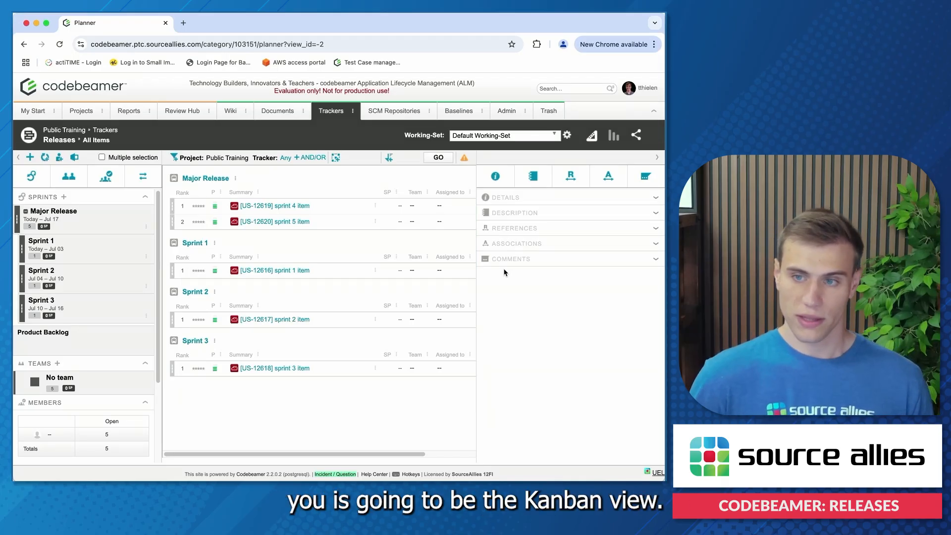
- Return to the Releases tracker and open the Kanban board of Major Release
left_click(352, 111)
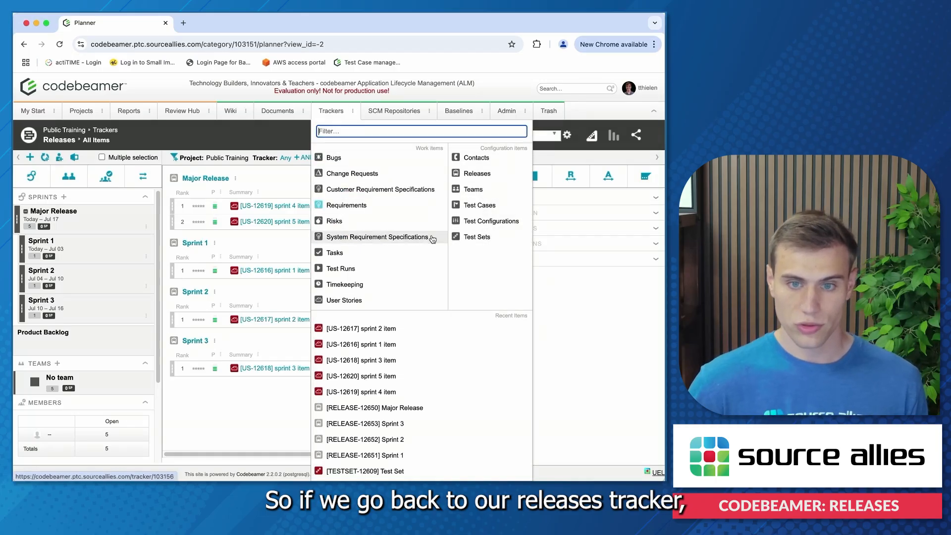
left_click(482, 173)
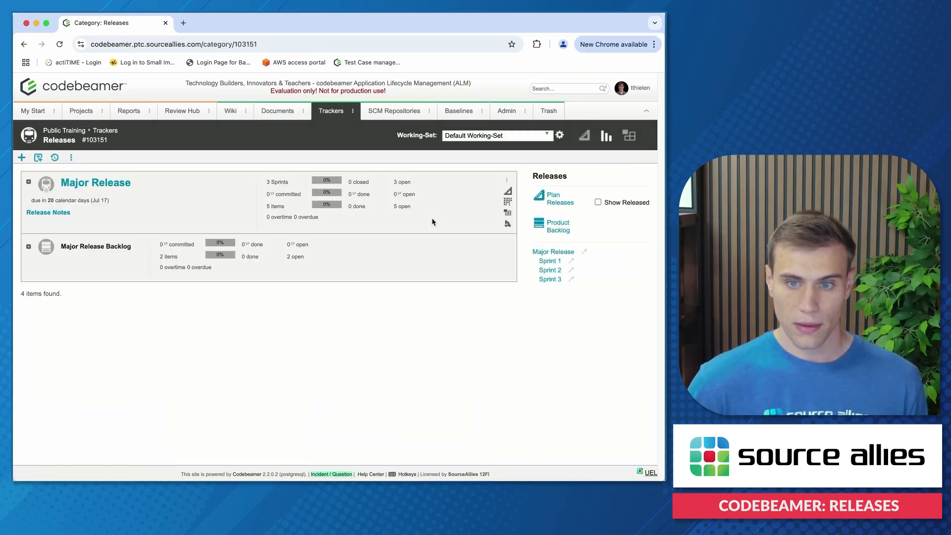
left_click(107, 183)
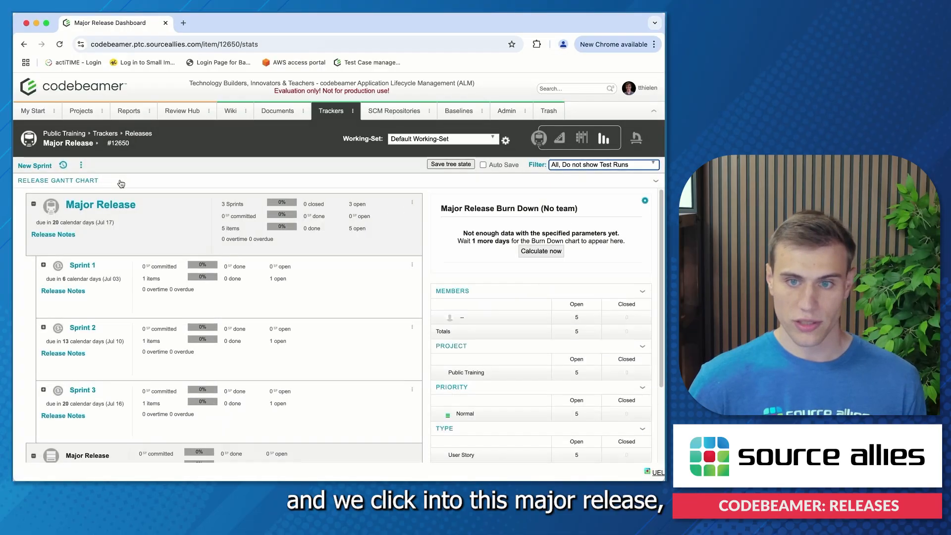
left_click(583, 141)
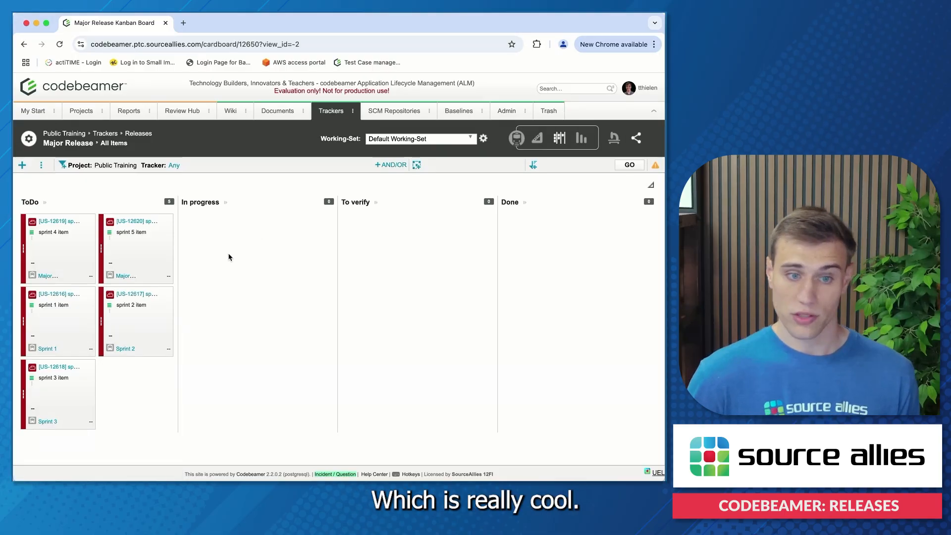
mouse_move(101, 247)
left_mouse_down()
mouse_move(201, 237)
mouse_move(225, 259)
mouse_move(375, 253)
mouse_move(588, 268)
mouse_move(112, 251)
left_mouse_up()
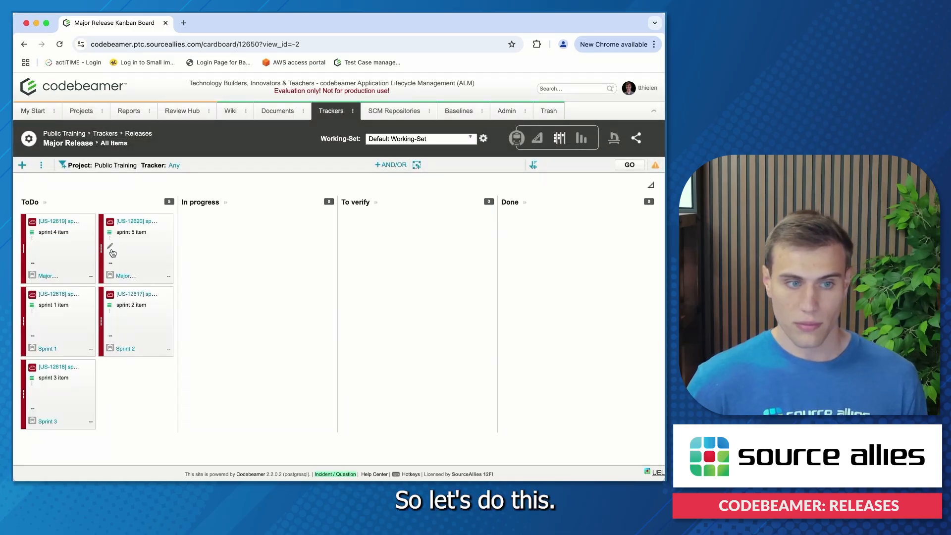
- Move sprint 1 item to Done and move sprint 2 item and sprint 3 item to In progress on the Kanban board
left_click_drag(24, 320, 536, 269)
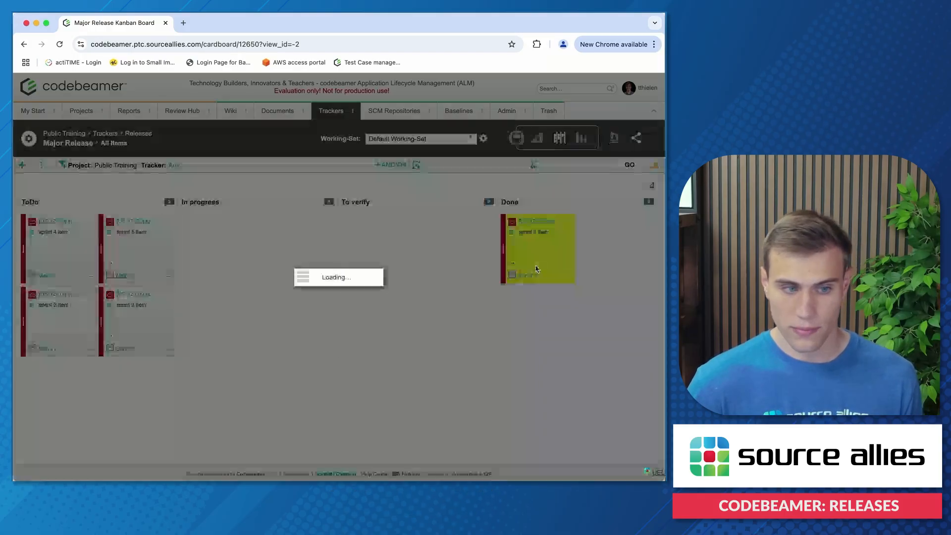
left_click_drag(49, 297, 268, 282)
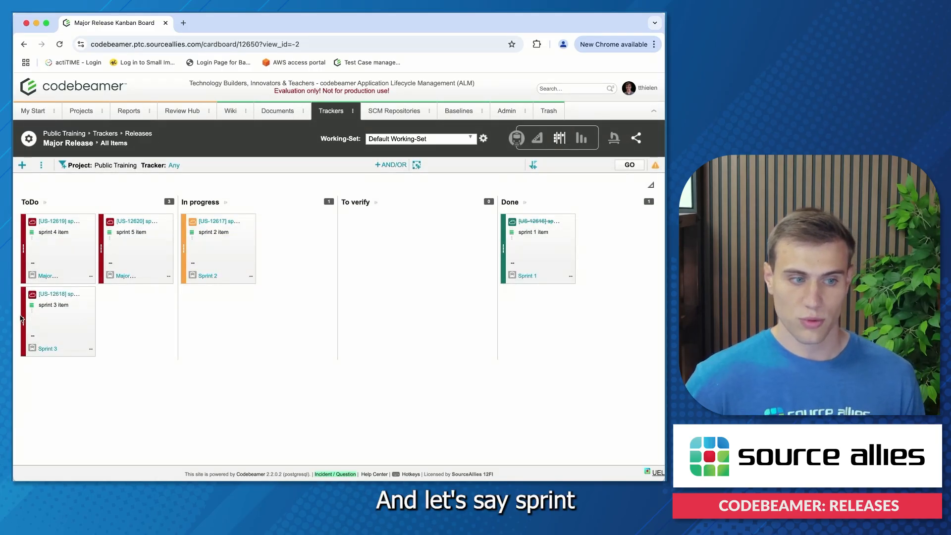
left_click_drag(22, 318, 244, 283)
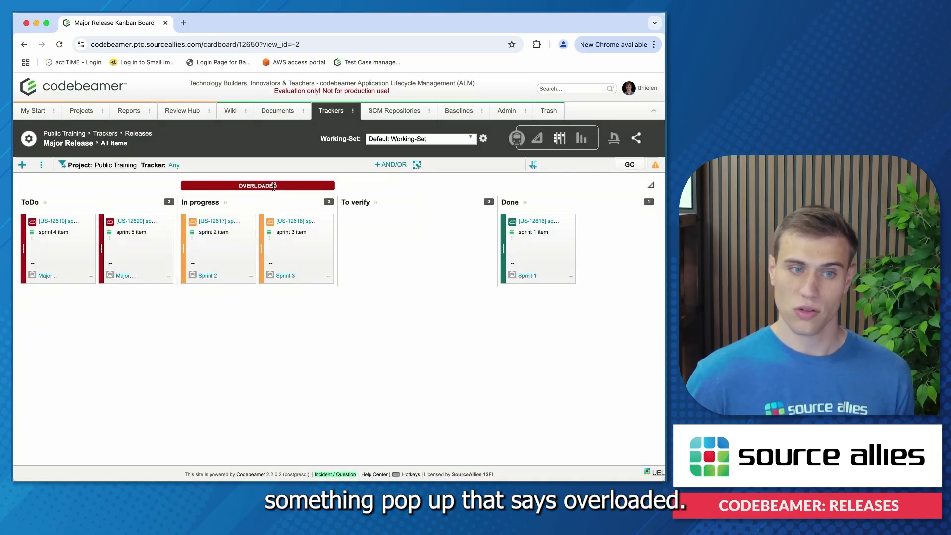
- Open the Kanban board configuration, review the work in progress limits of the In progress column and save the configuration
left_click(42, 165)
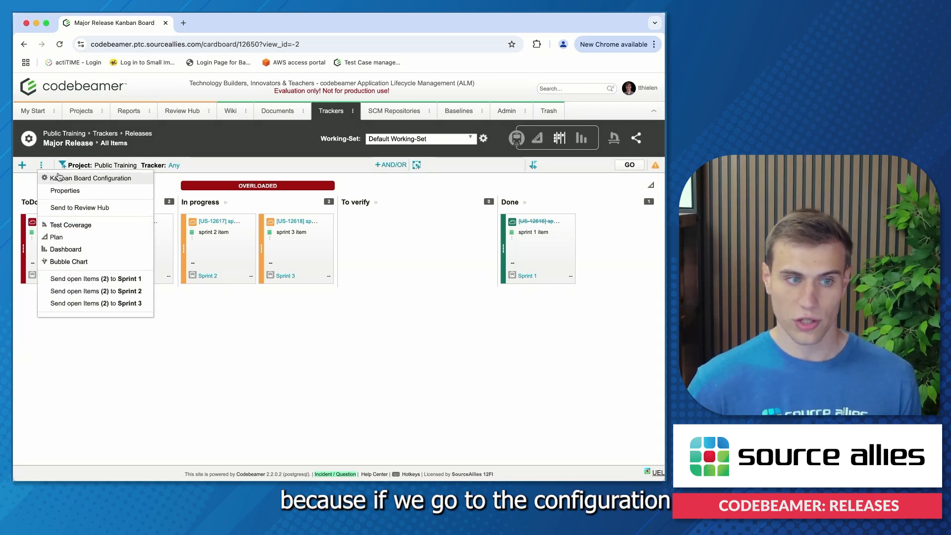
left_click(58, 177)
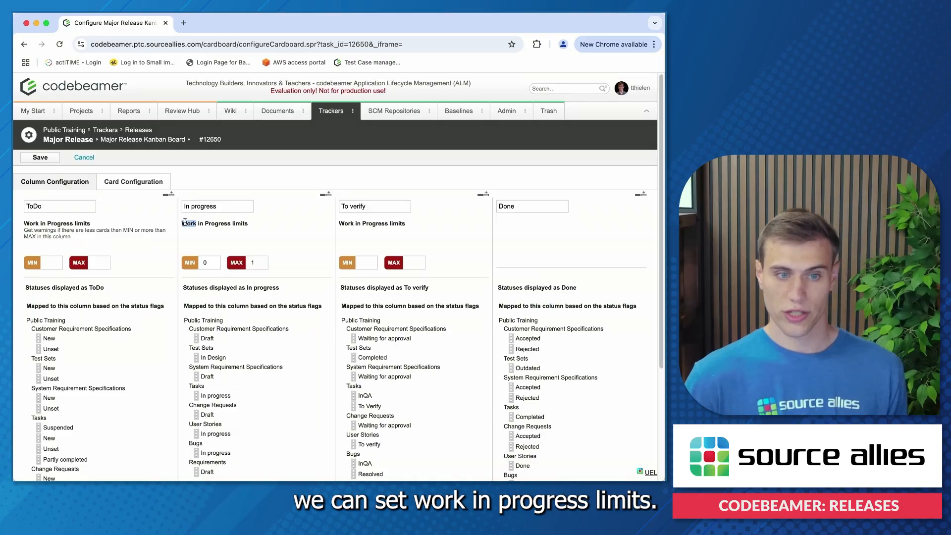
left_click_drag(184, 222, 268, 226)
left_click(270, 226)
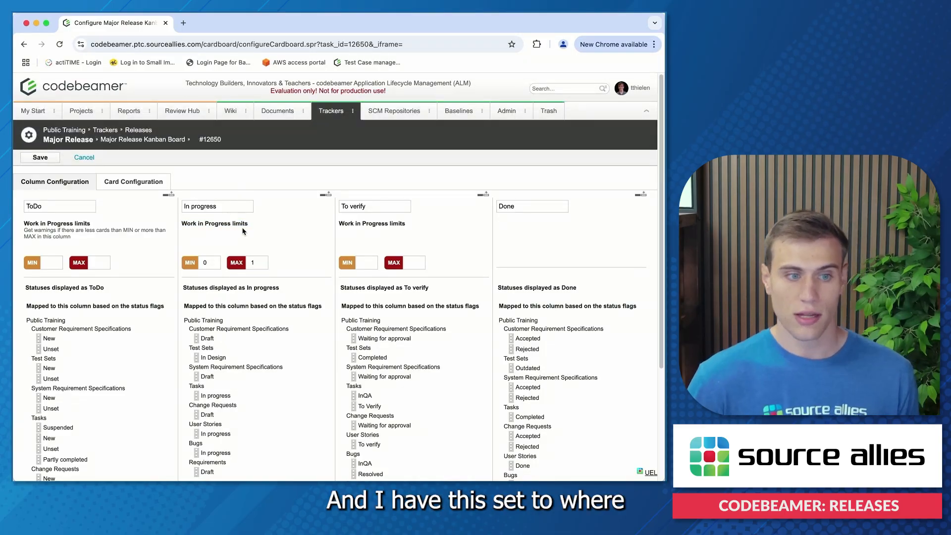
left_click(254, 262)
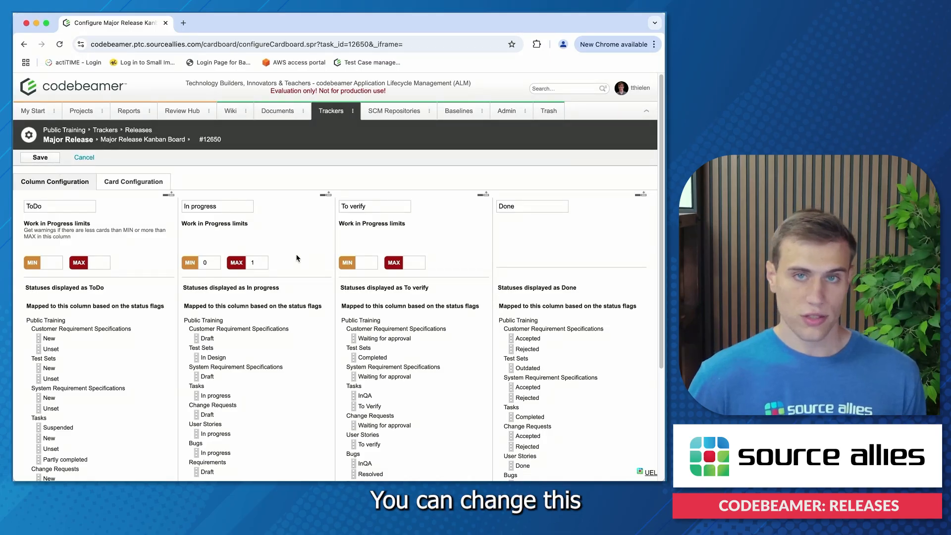
left_click(42, 157)
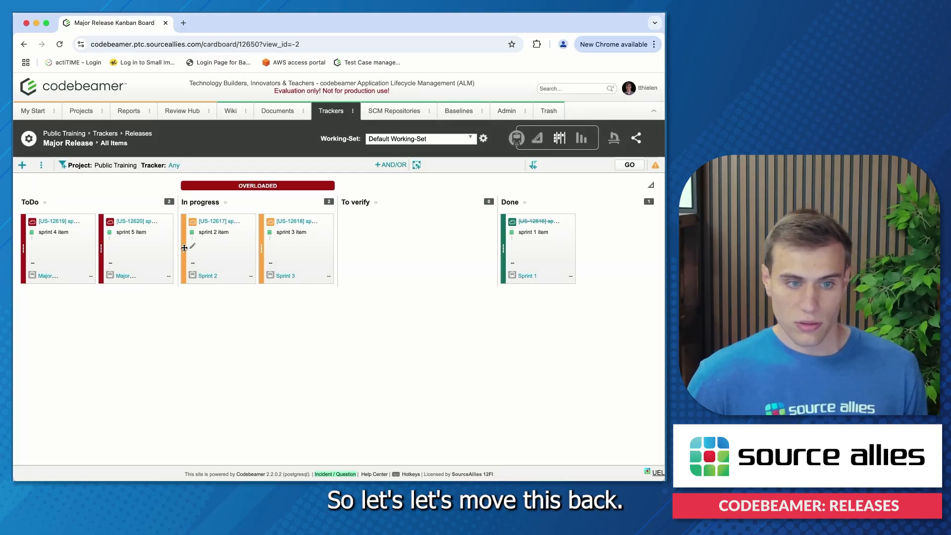
- Move sprint 3 item back to ToDo and open the details of sprint 2 item
left_click_drag(262, 247, 134, 258)
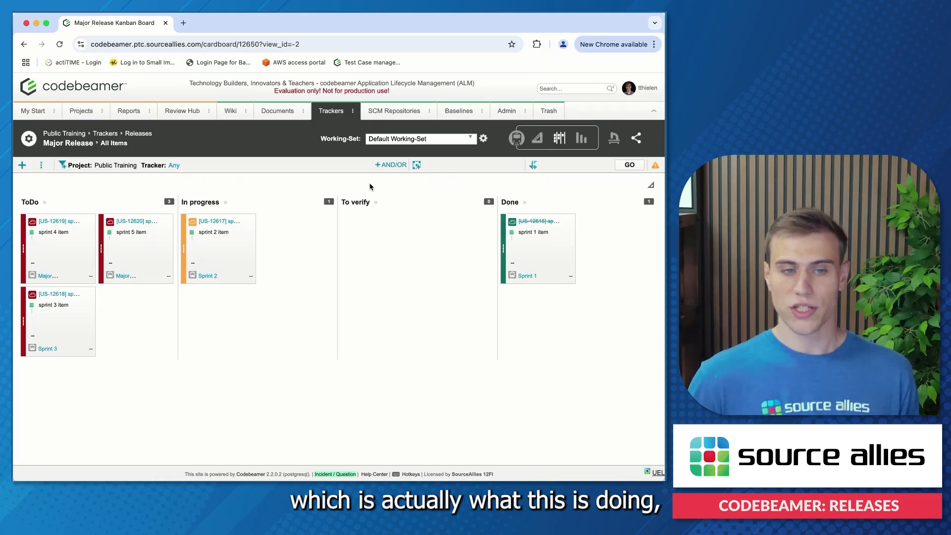
left_click(212, 222)
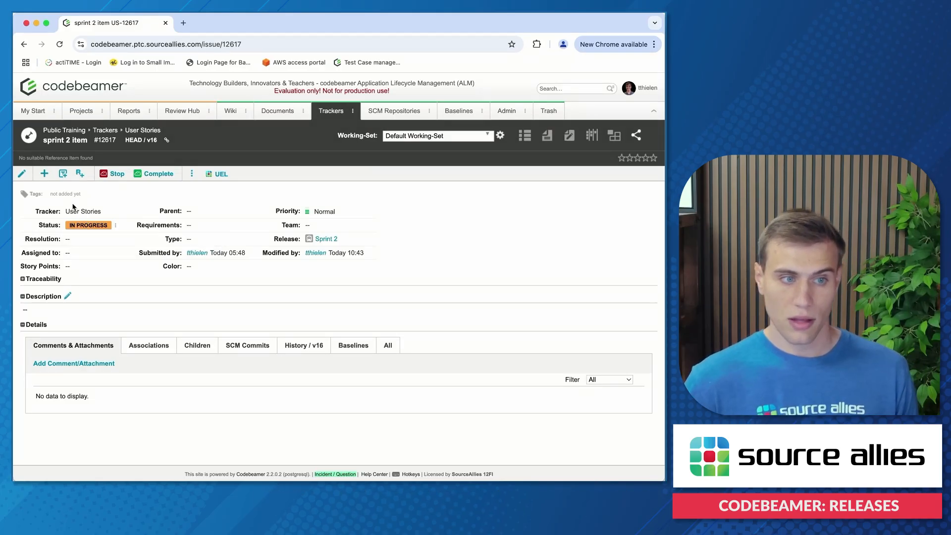
- Return to the Releases tracker, open the Major Release dashboard and calculate its burn down chart
left_click(353, 111)
left_click(470, 172)
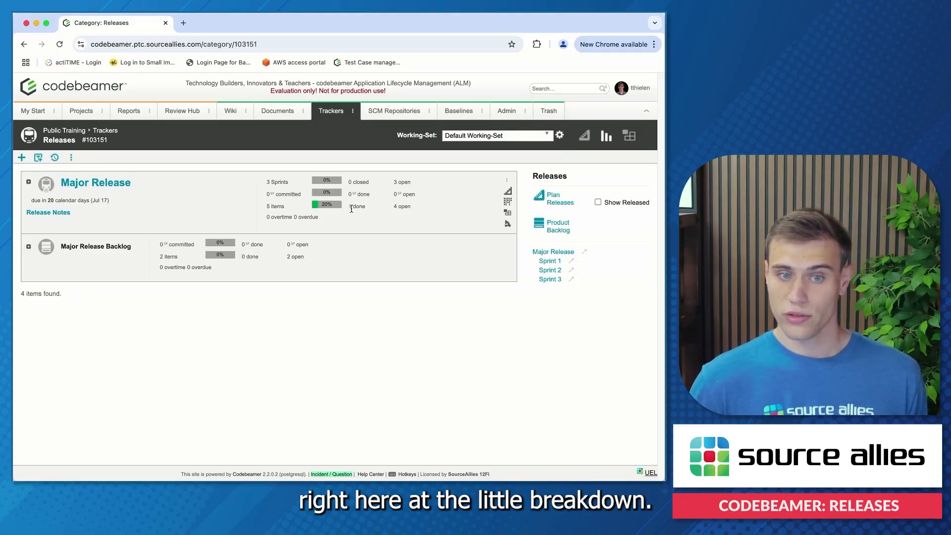
left_click(125, 187)
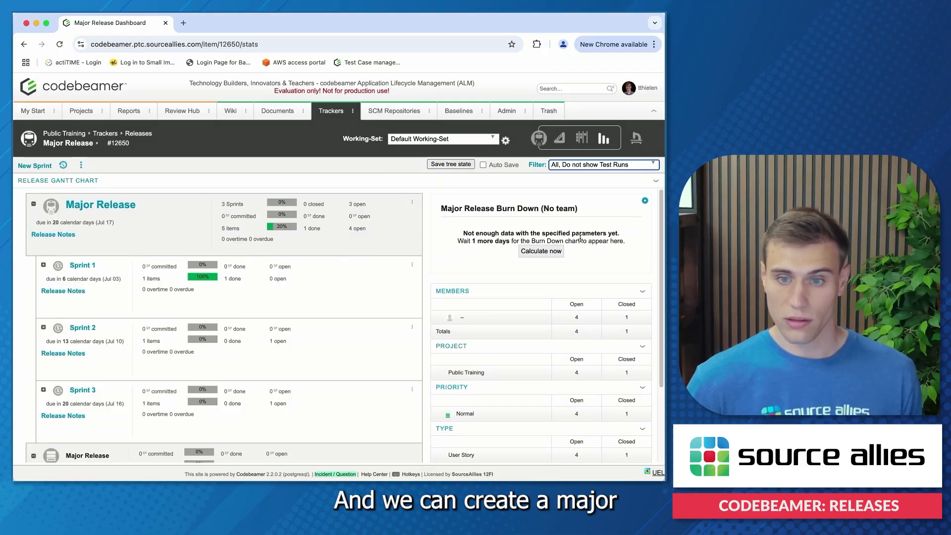
left_click(530, 252)
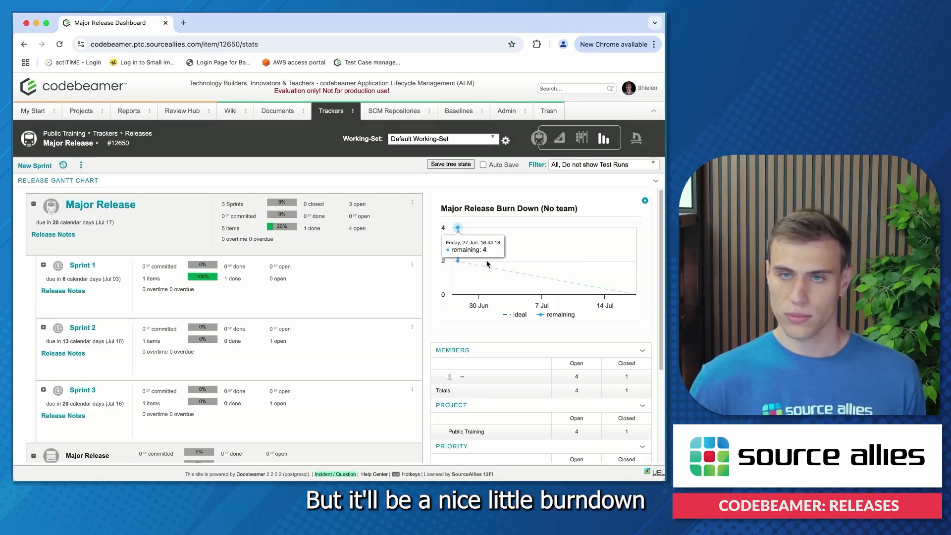
mouse_move(393, 306)
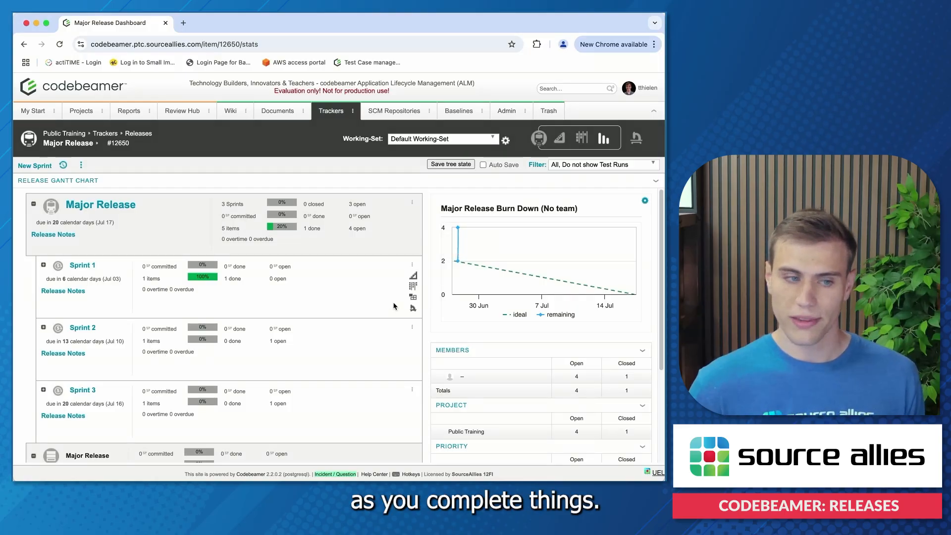